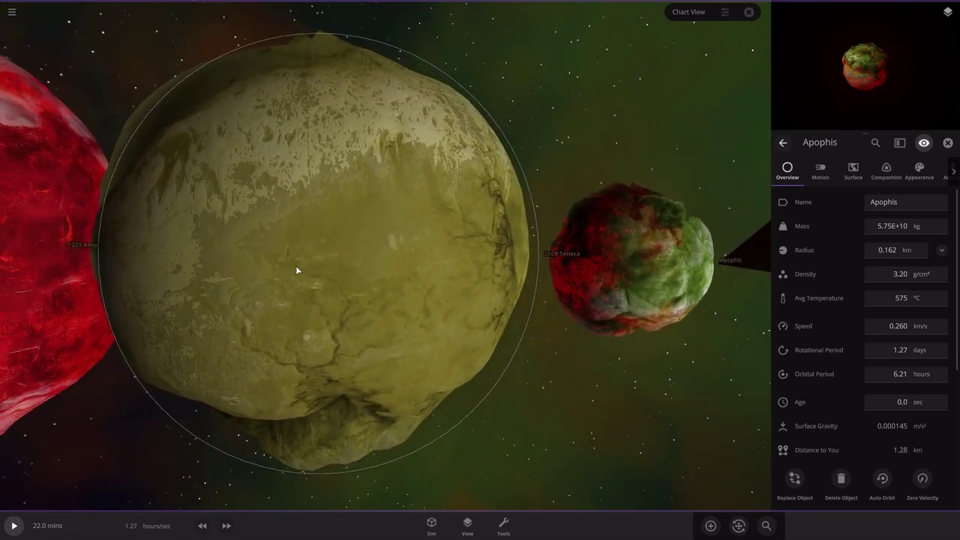
# Inspect the overview properties of the small bodies in size order, from 2608 Seneca through 1221 Amor, Shoemaker-Levy 9 and 3102 Krok to 2061 Anza
pyautogui.click(296, 269)
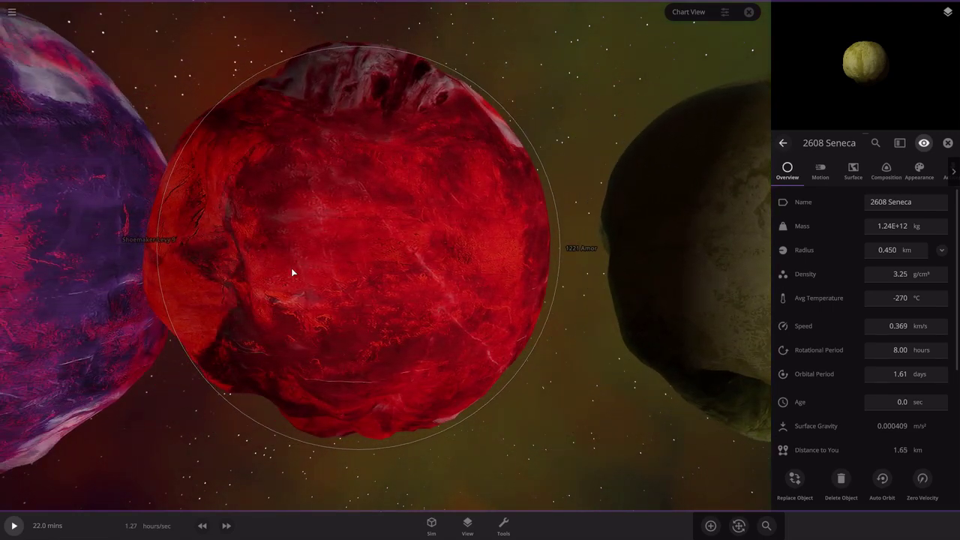
pyautogui.click(293, 273)
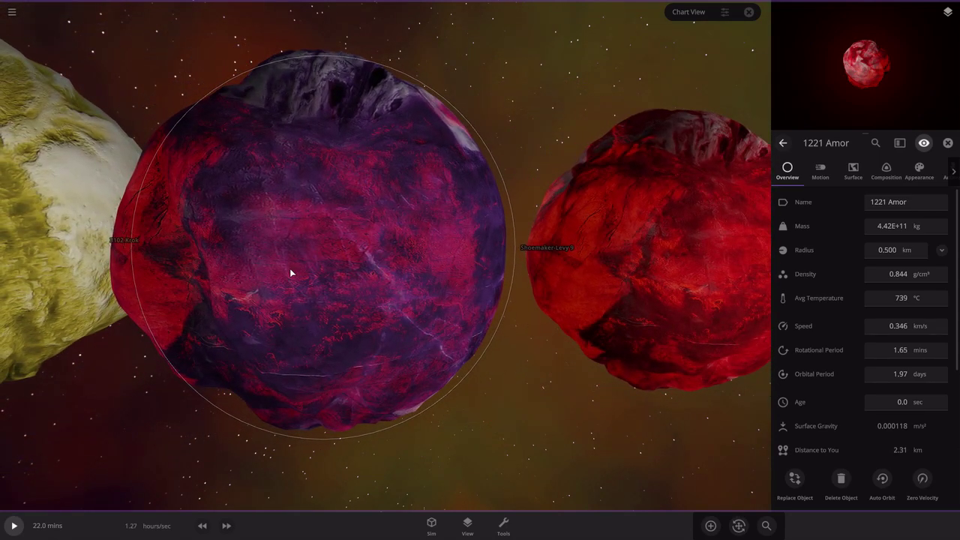
pyautogui.click(291, 273)
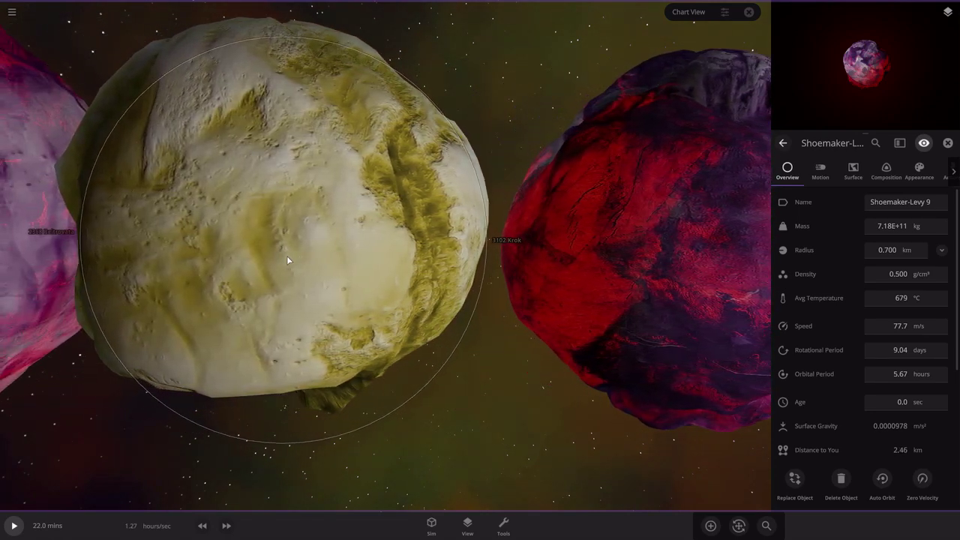
pyautogui.click(287, 256)
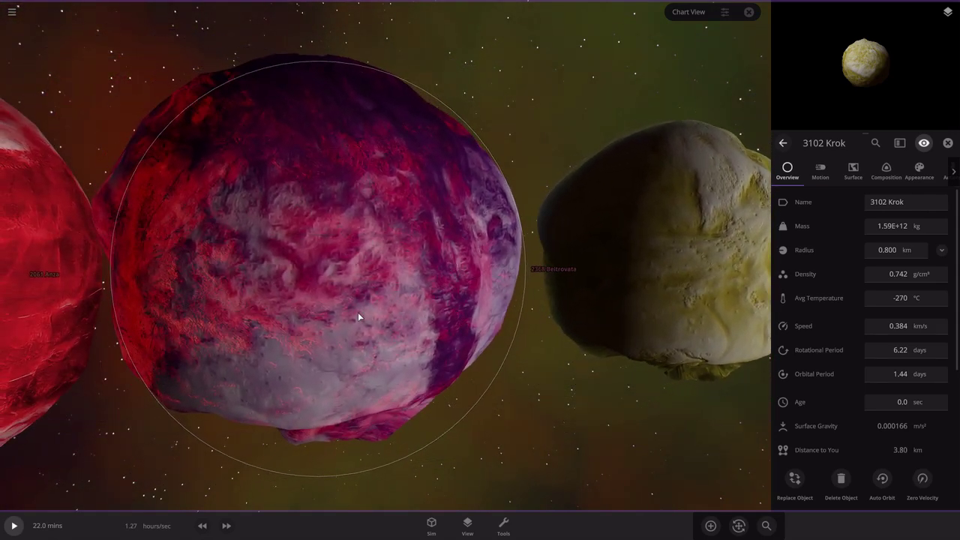
pyautogui.click(357, 313)
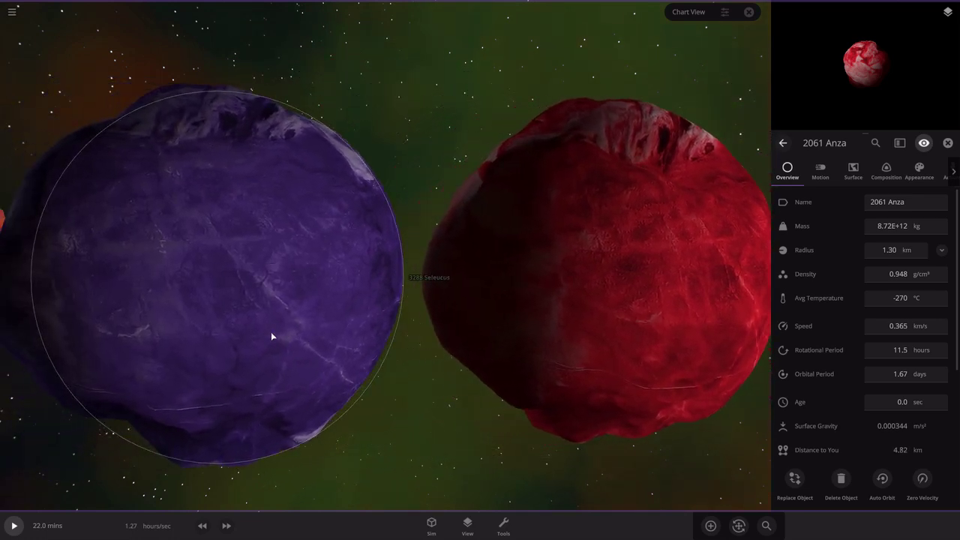
# Examine the overviews of the next larger bodies: 3288 Seleucus, 2015 BZ509, 5332 Davidaguilar, 3122 Florence and comet C/2020 F3 (NEOWISE)
pyautogui.click(271, 332)
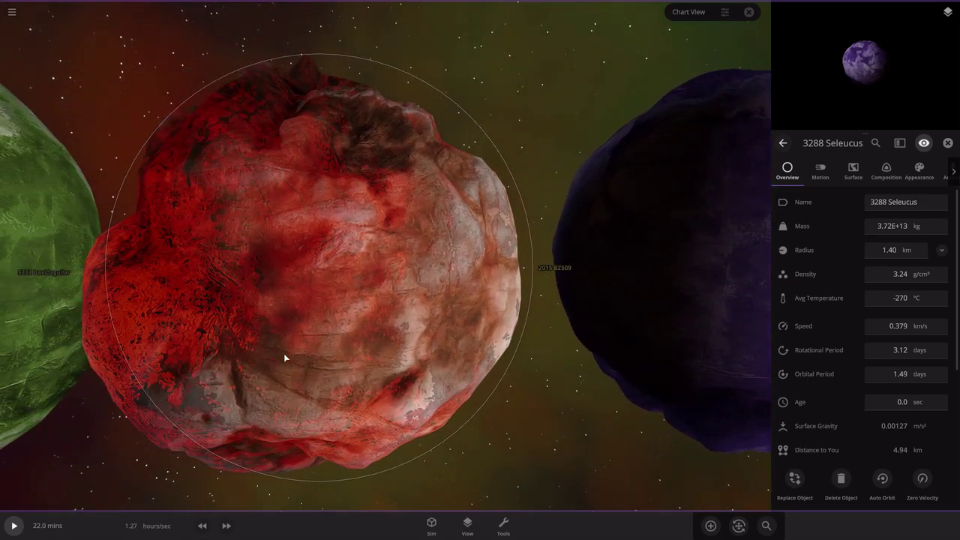
pyautogui.click(284, 357)
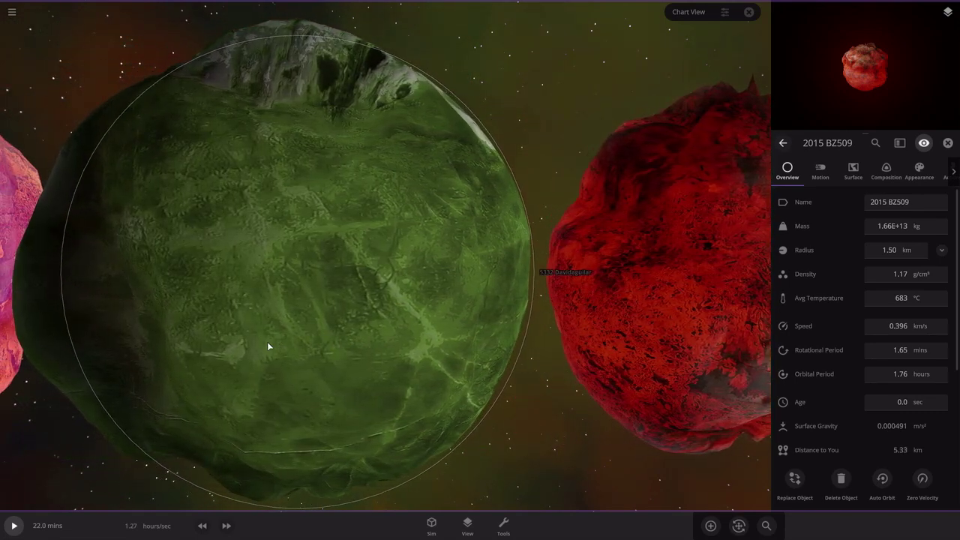
pyautogui.click(268, 345)
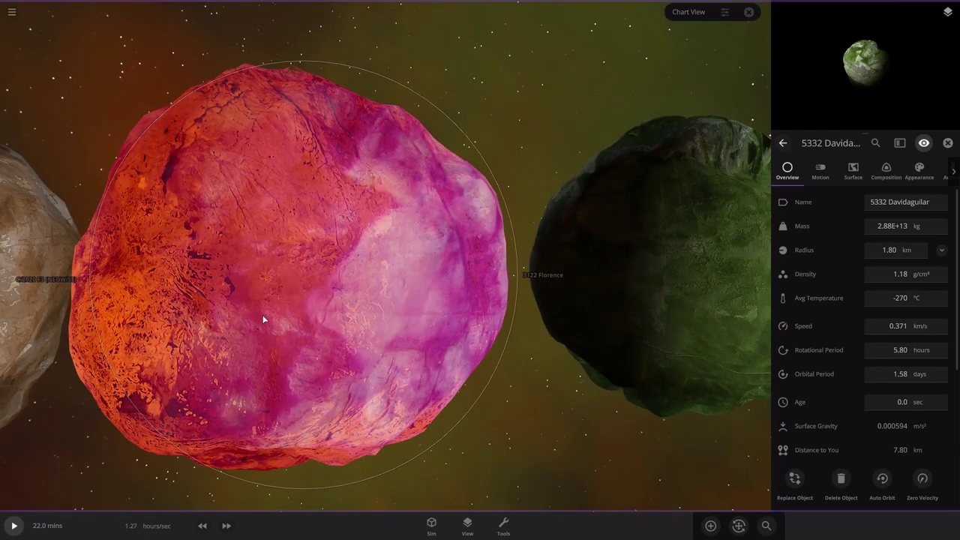
pyautogui.click(263, 319)
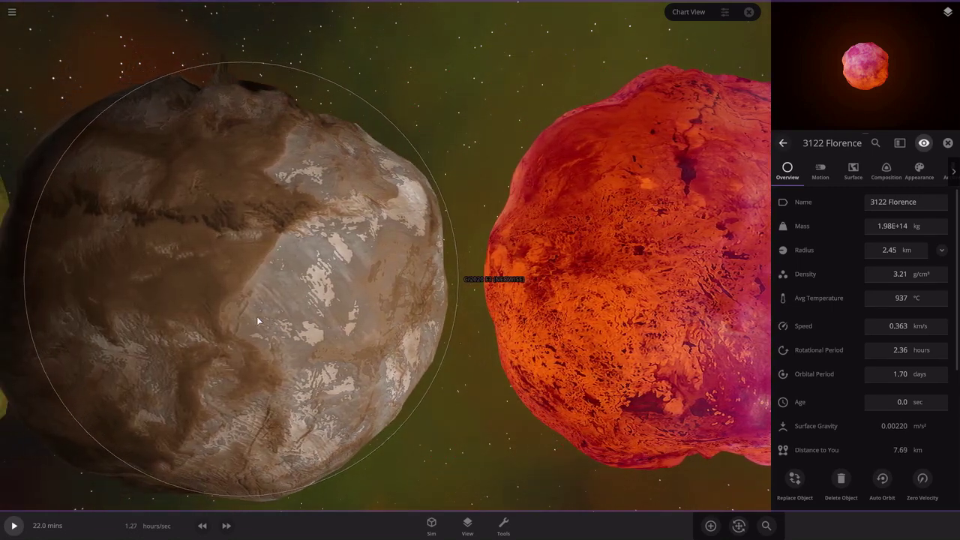
pyautogui.click(257, 321)
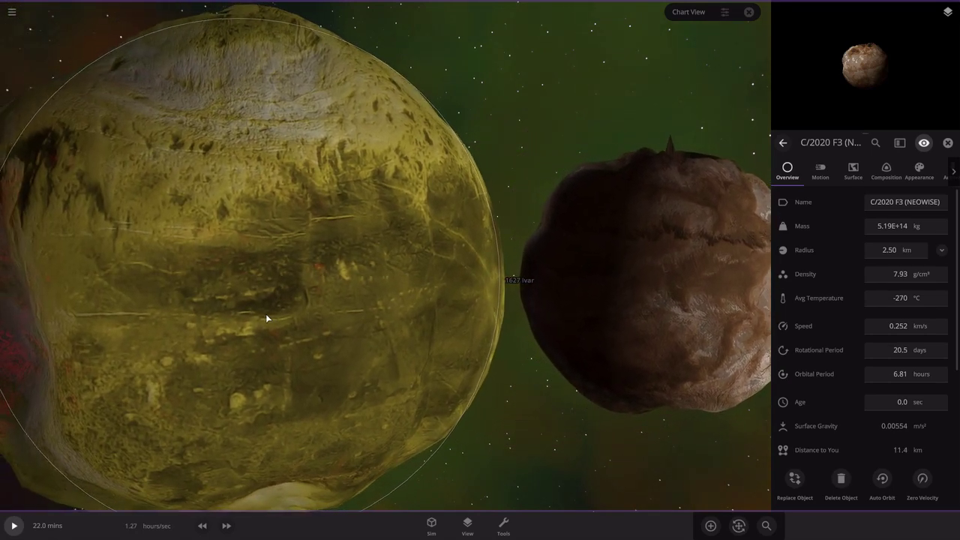
# Inspect the row's next bodies from 1627 Ivar and 33434 Scottmanley through 1P/Halley, 16912 Rhiannon, 11284 Belenus and 9172 Abhramu to 1992 TC
pyautogui.click(266, 318)
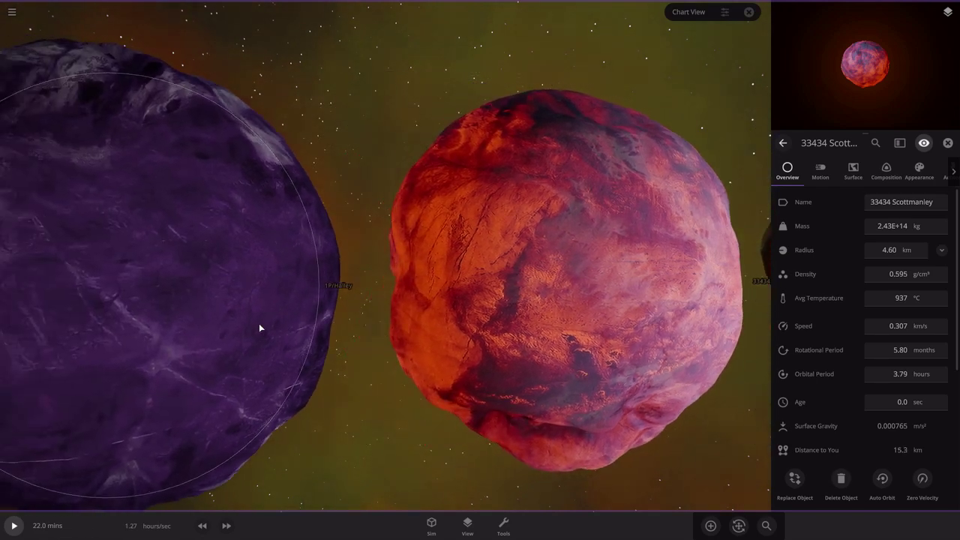
pyautogui.click(258, 324)
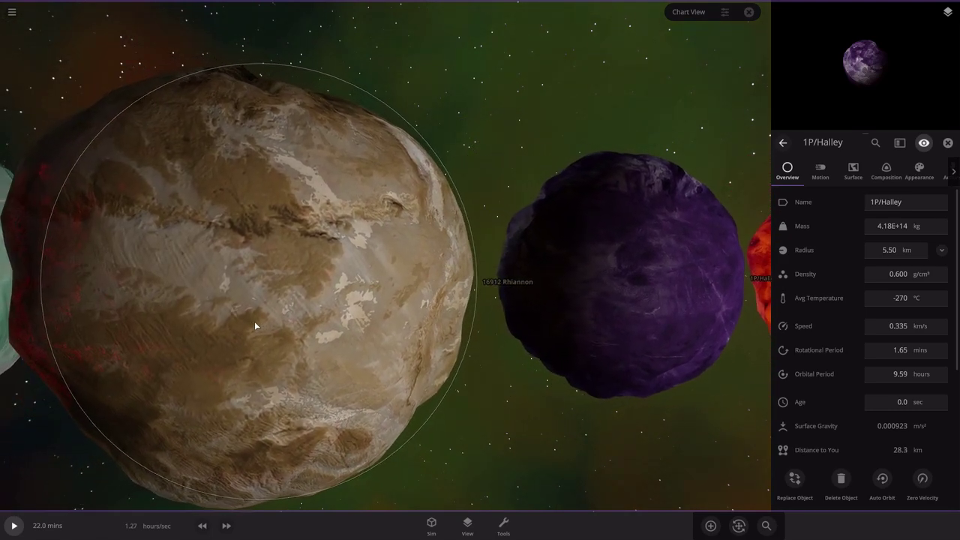
pyautogui.click(254, 322)
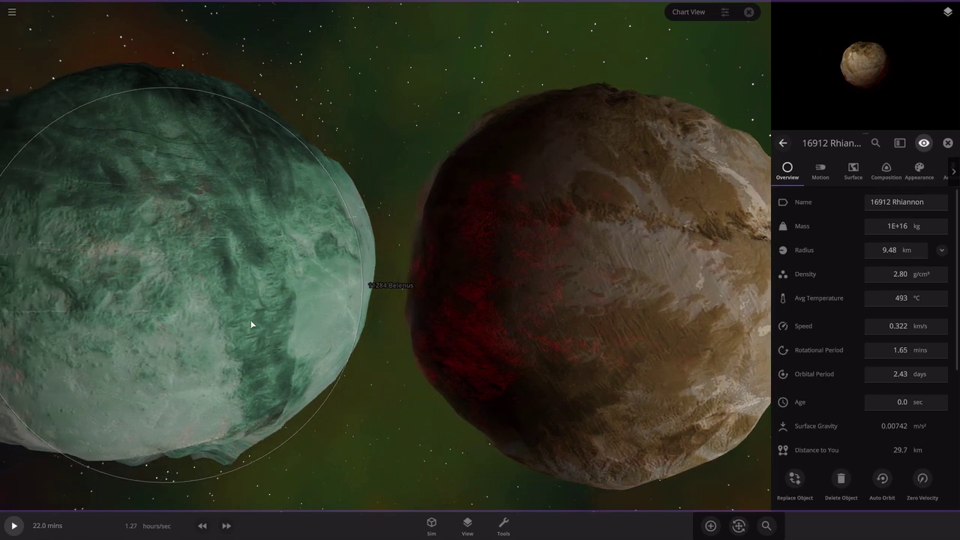
pyautogui.click(251, 323)
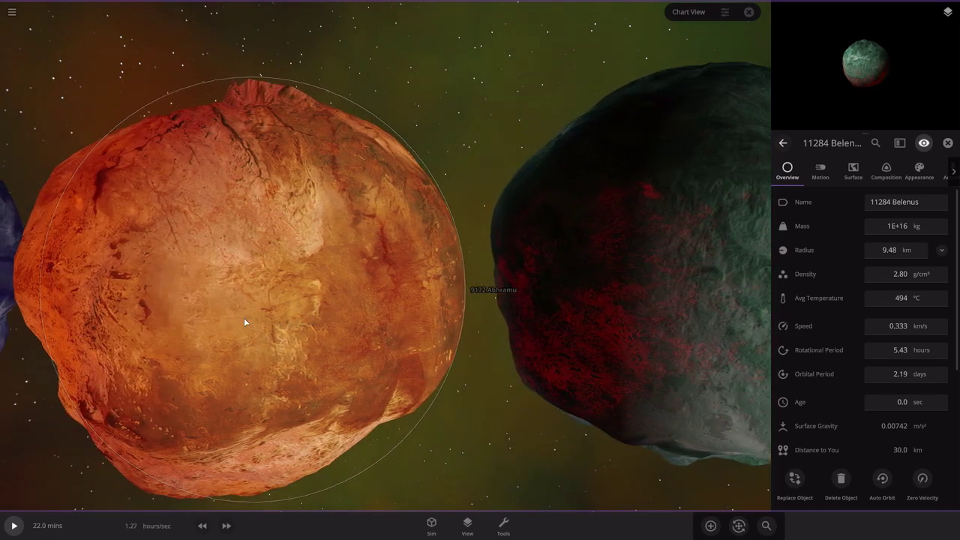
pyautogui.click(244, 318)
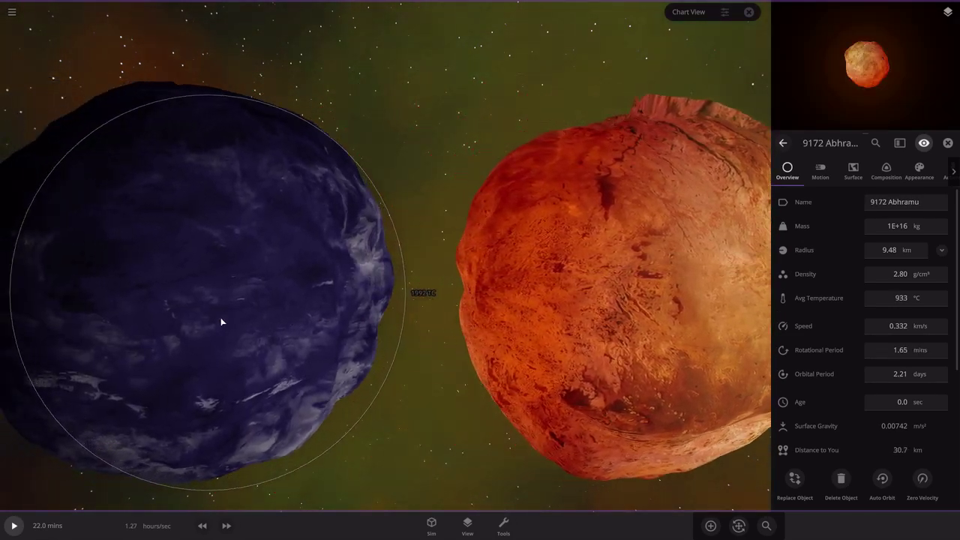
pyautogui.click(222, 322)
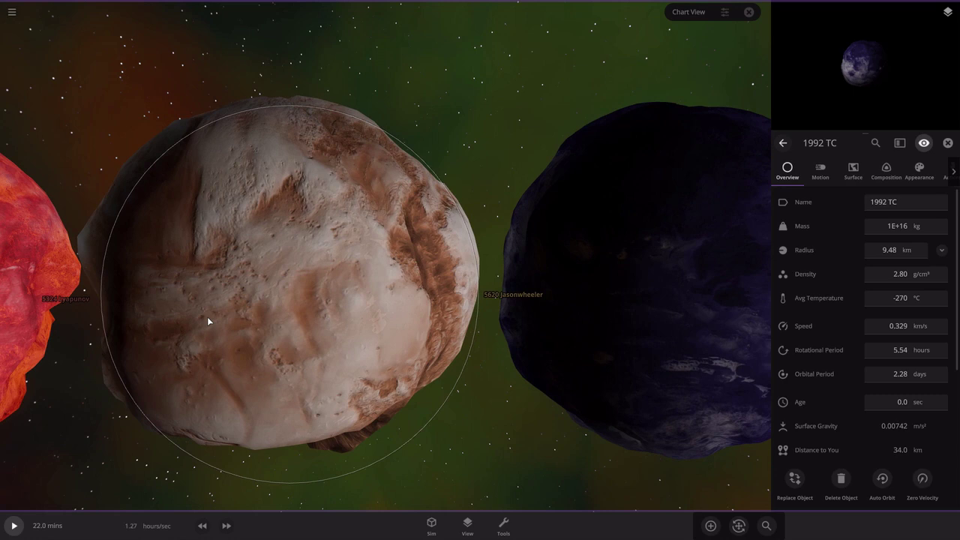
# View the properties of the asteroids from 5620 Jasonwheeler through 3352 McAuliffe, 2202 Pele and 3552 Don Quixote to comet 109P/Swift-Tuttle
pyautogui.click(209, 321)
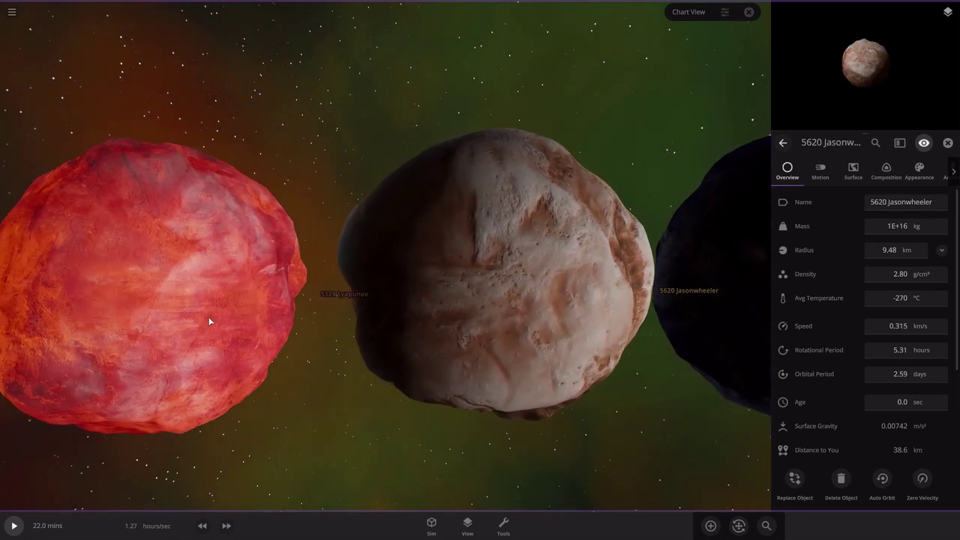
pyautogui.click(225, 321)
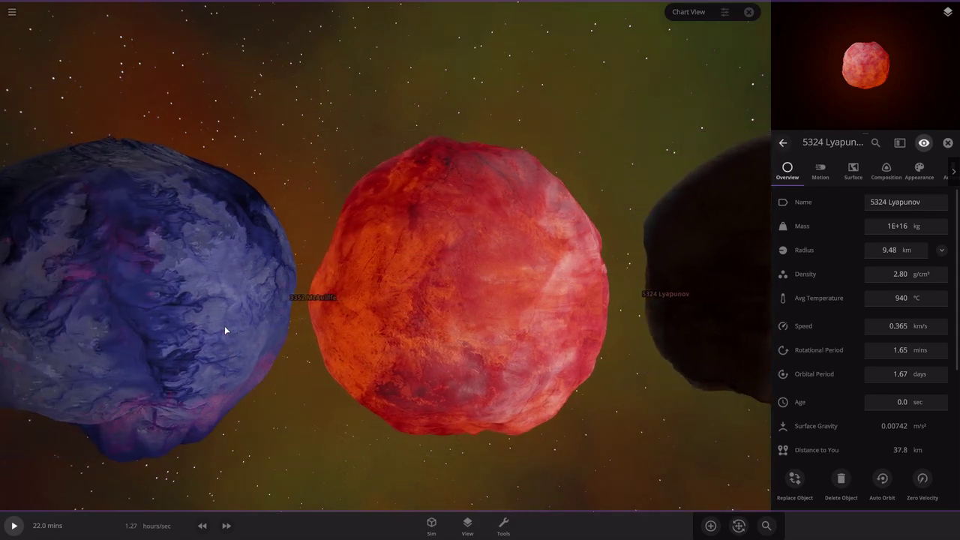
pyautogui.click(245, 316)
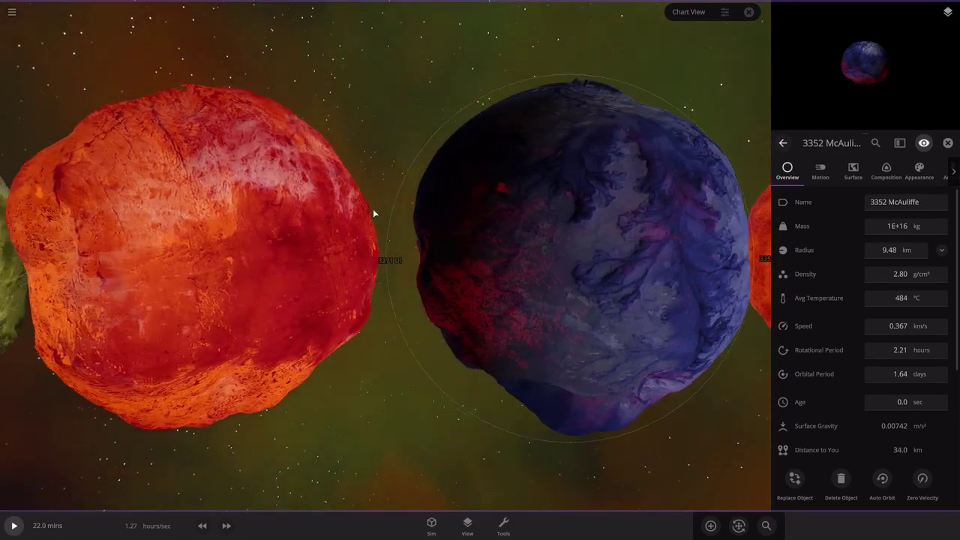
pyautogui.click(367, 215)
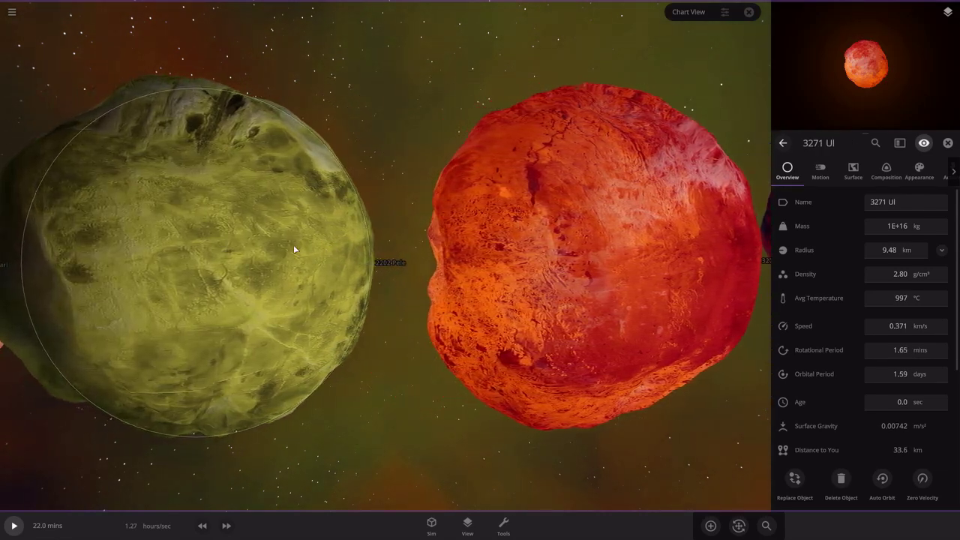
pyautogui.click(293, 250)
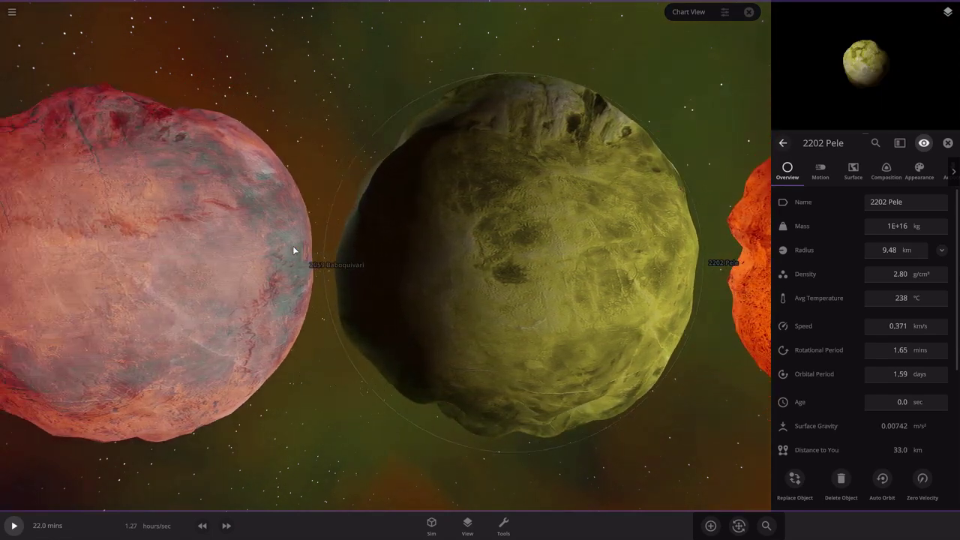
pyautogui.click(293, 250)
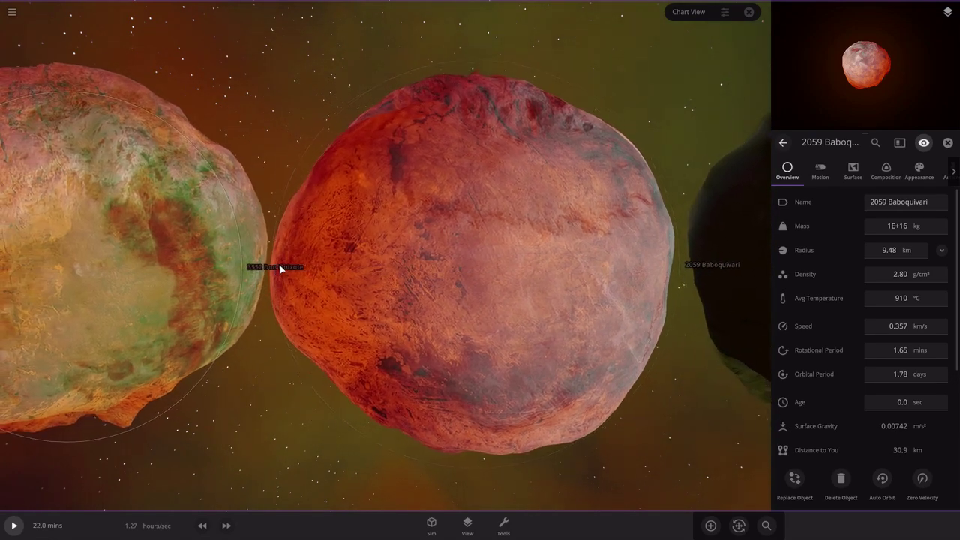
pyautogui.click(273, 267)
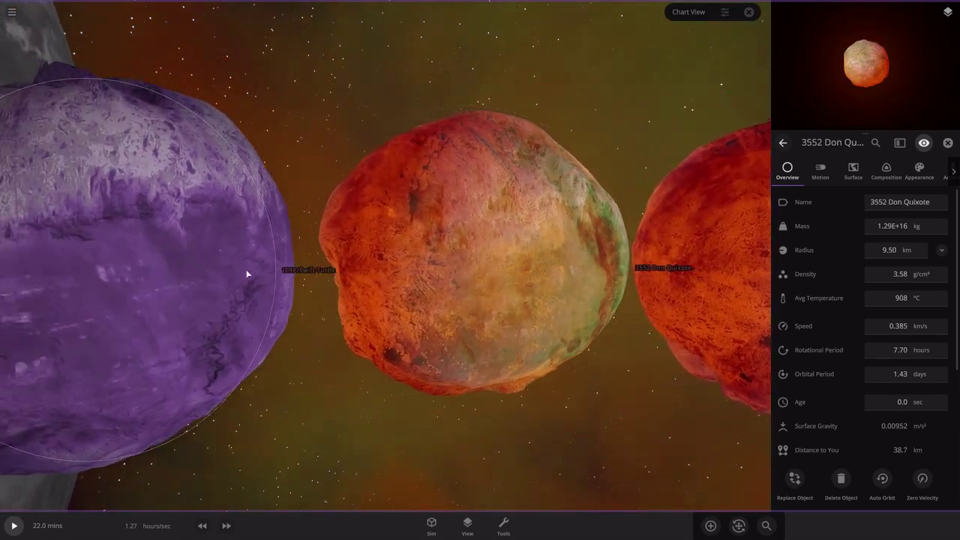
pyautogui.click(247, 274)
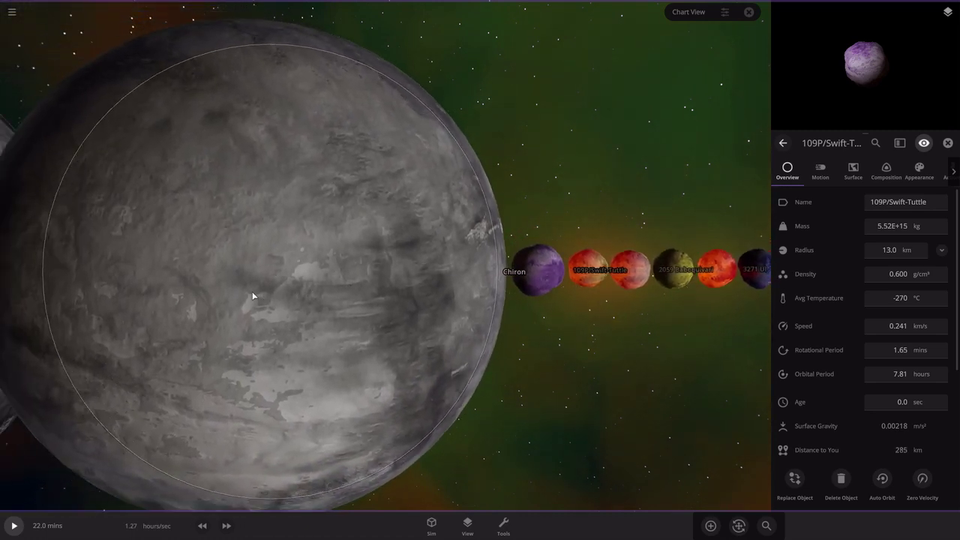
# Examine the overviews of the larger round bodies from Chiron, Eunomia, Chariklo and Vesta through Pallas to Dysnomia(Eris)
pyautogui.doubleClick(253, 296)
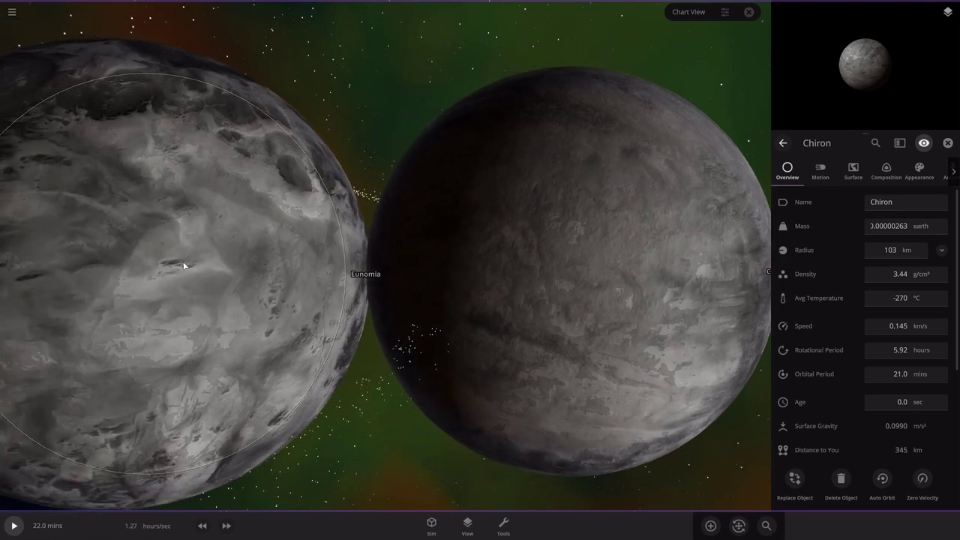
pyautogui.doubleClick(188, 267)
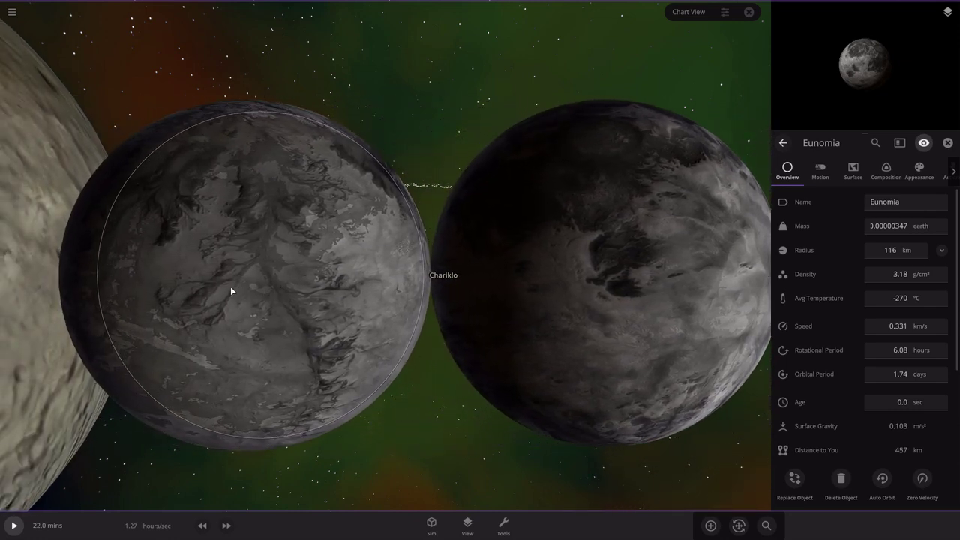
pyautogui.click(230, 286)
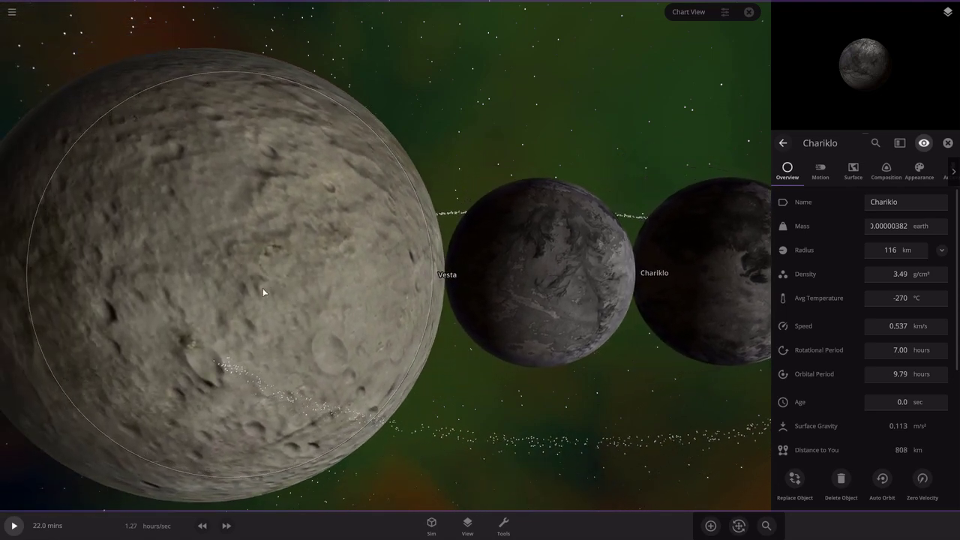
pyautogui.click(263, 293)
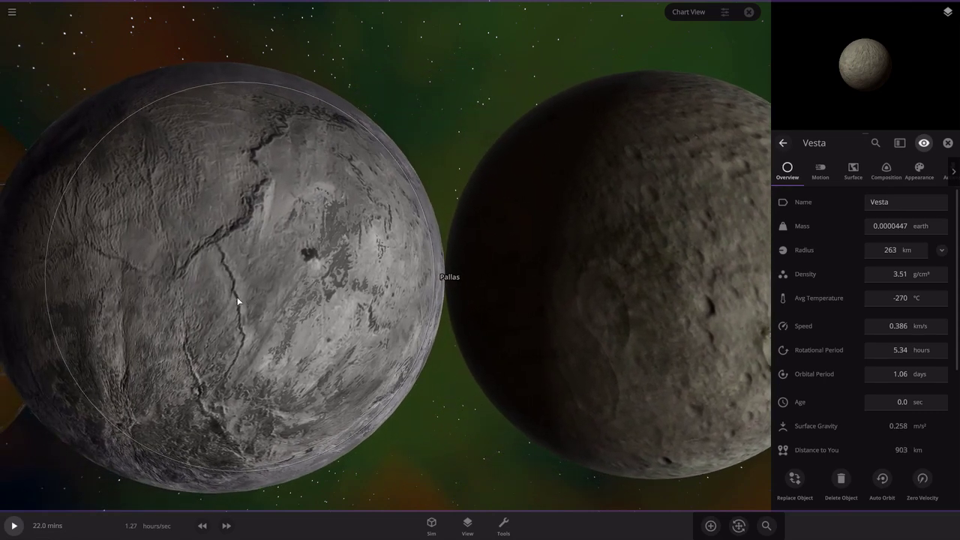
pyautogui.click(237, 302)
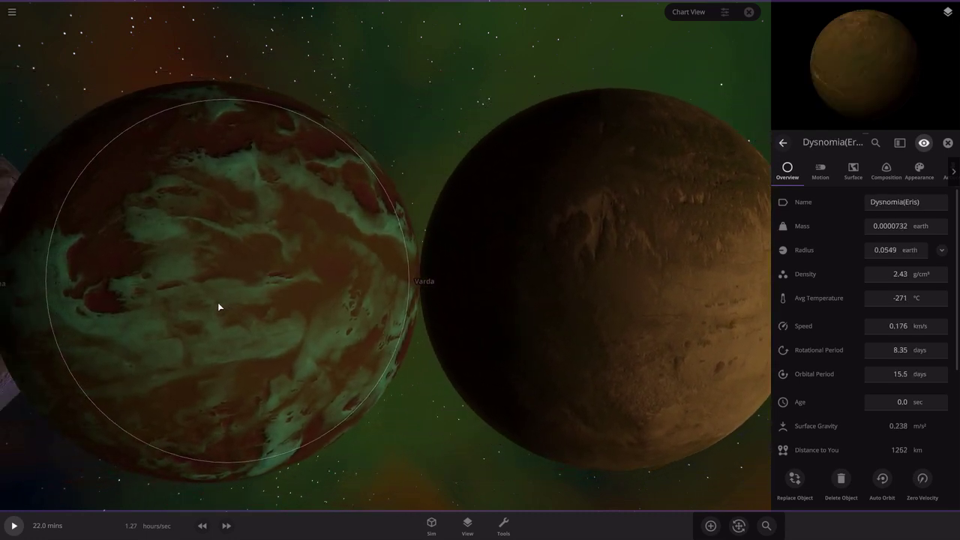
# Inspect the overview properties of the dwarf planets from Varda and Varuna through Salacia, Ceres, Orcus and Sedna to Quaoar
pyautogui.click(218, 302)
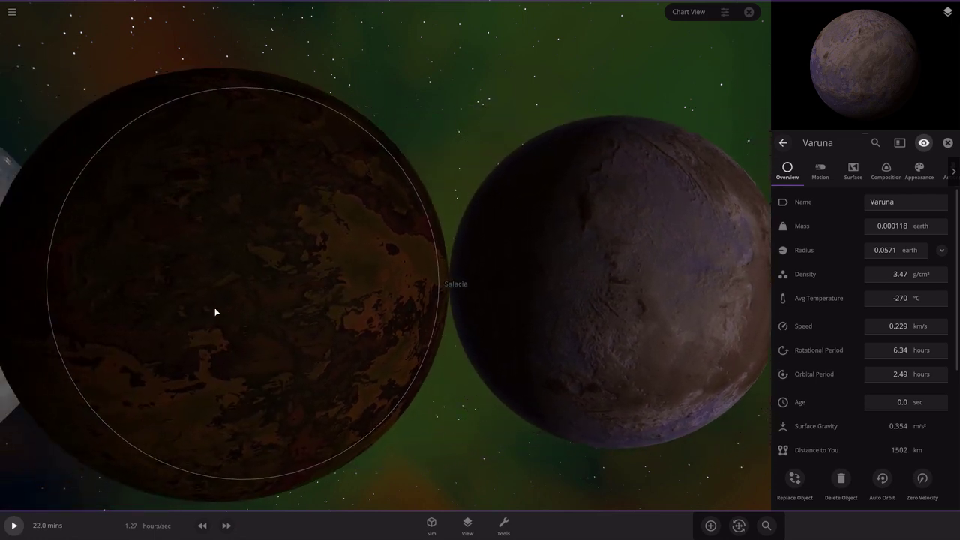
pyautogui.click(242, 313)
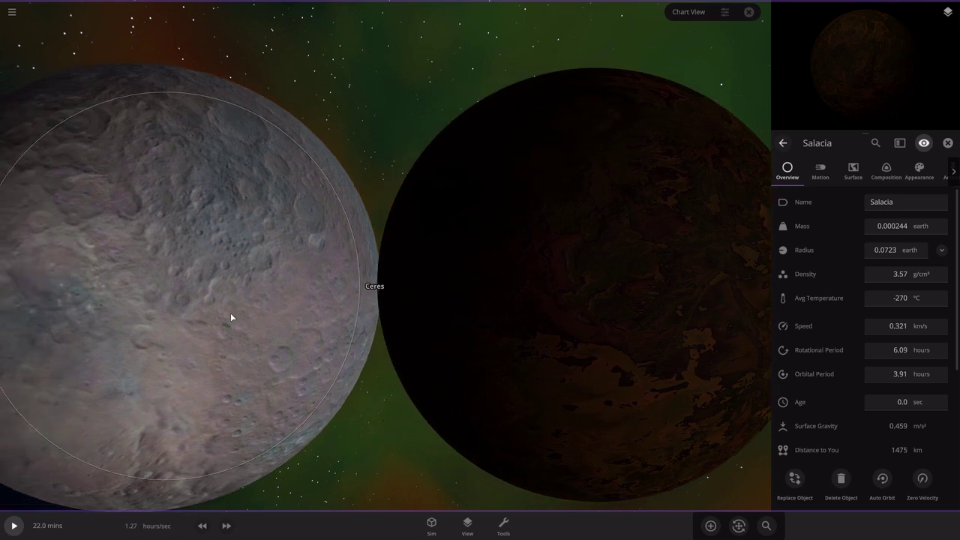
pyautogui.click(231, 315)
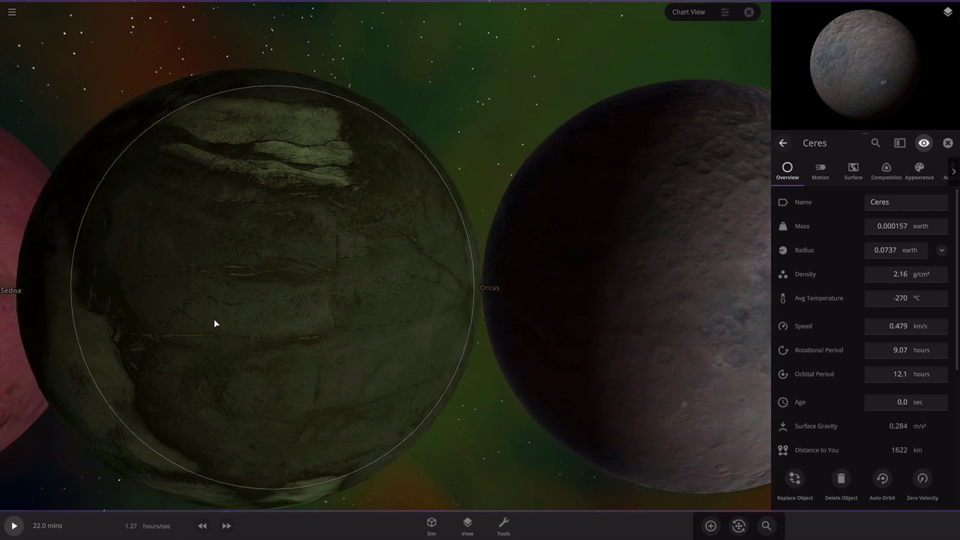
pyautogui.click(214, 322)
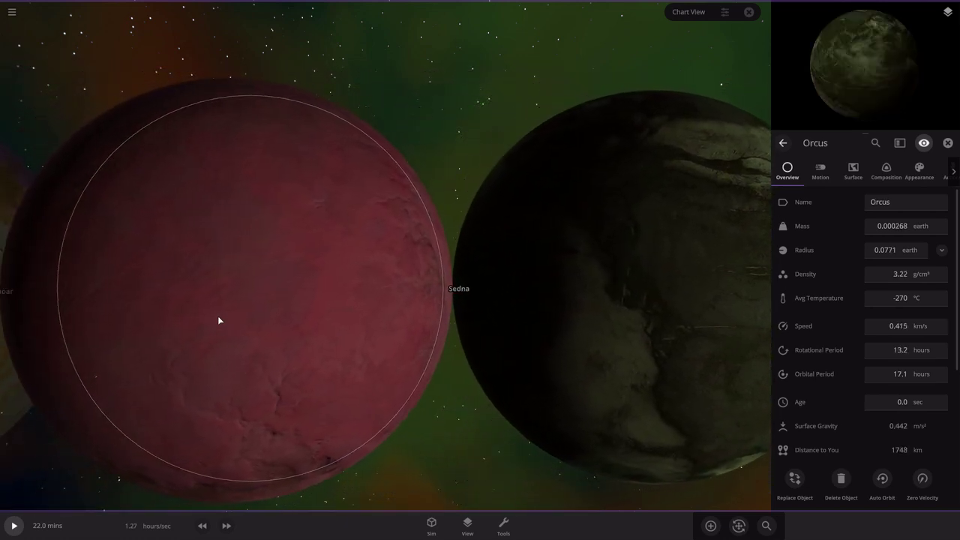
pyautogui.click(218, 319)
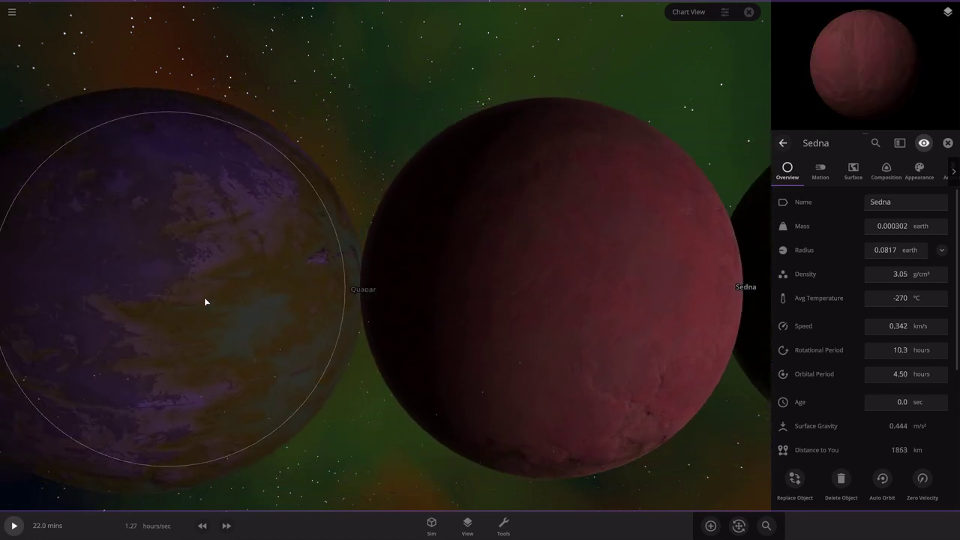
pyautogui.click(211, 298)
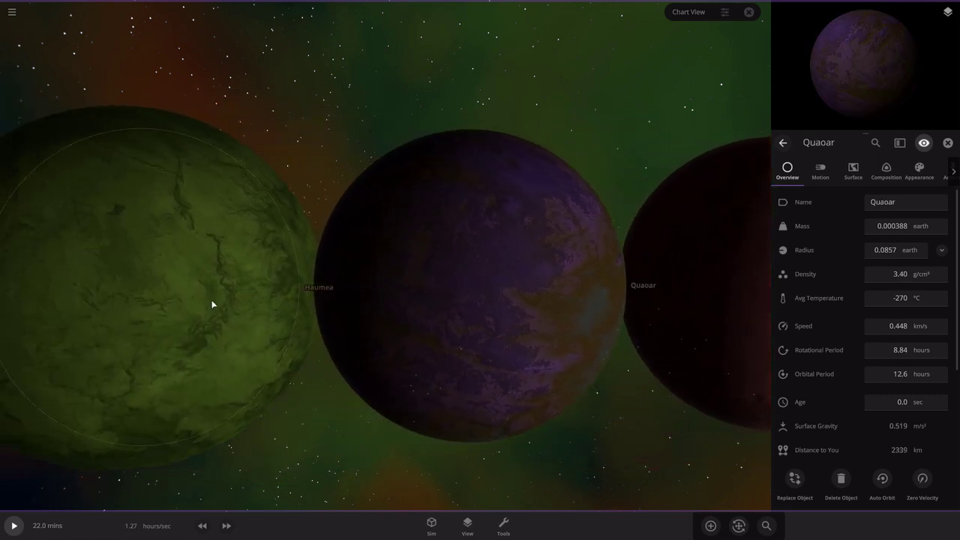
# Inspect the overview properties of the largest dwarf planets in the row, from Haumea and Makemake through Eris to Pluto
pyautogui.click(218, 304)
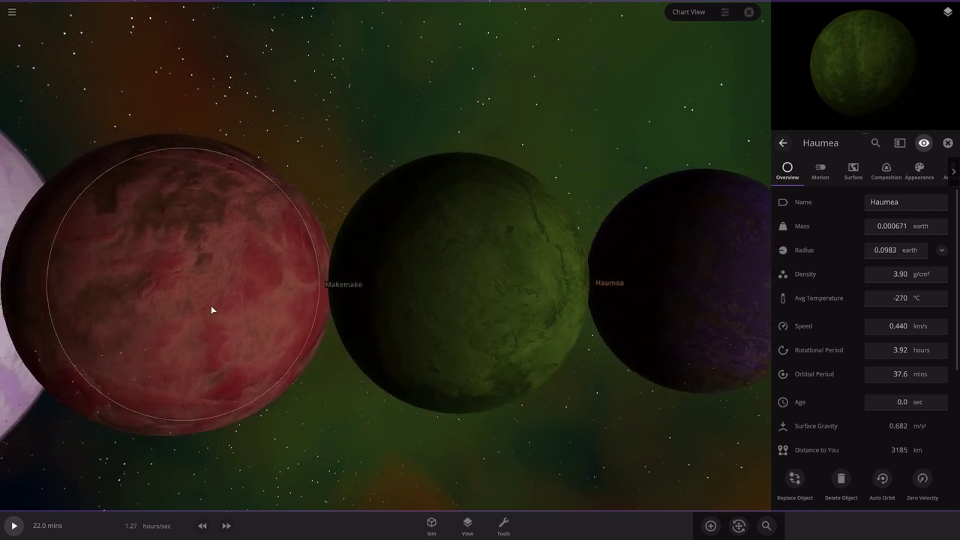
pyautogui.click(211, 305)
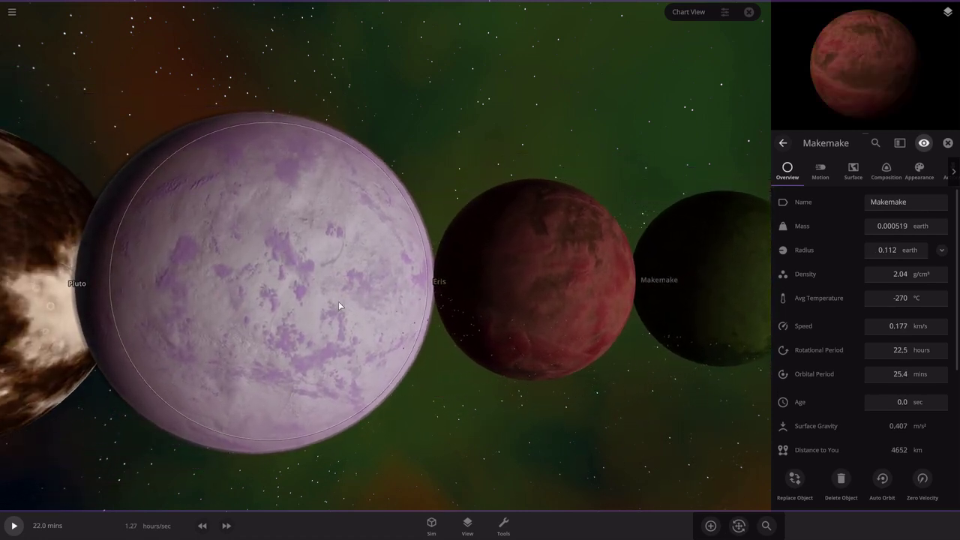
pyautogui.click(338, 304)
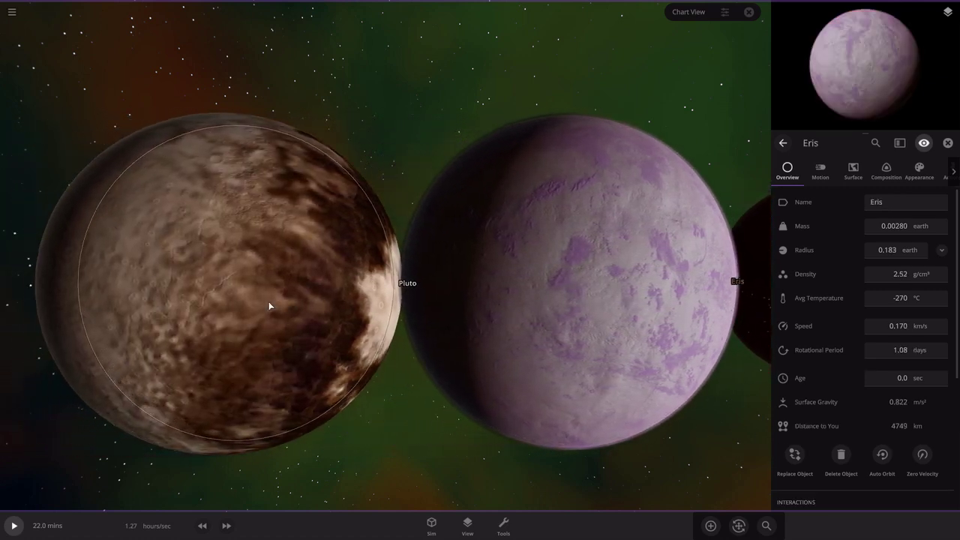
pyautogui.click(271, 306)
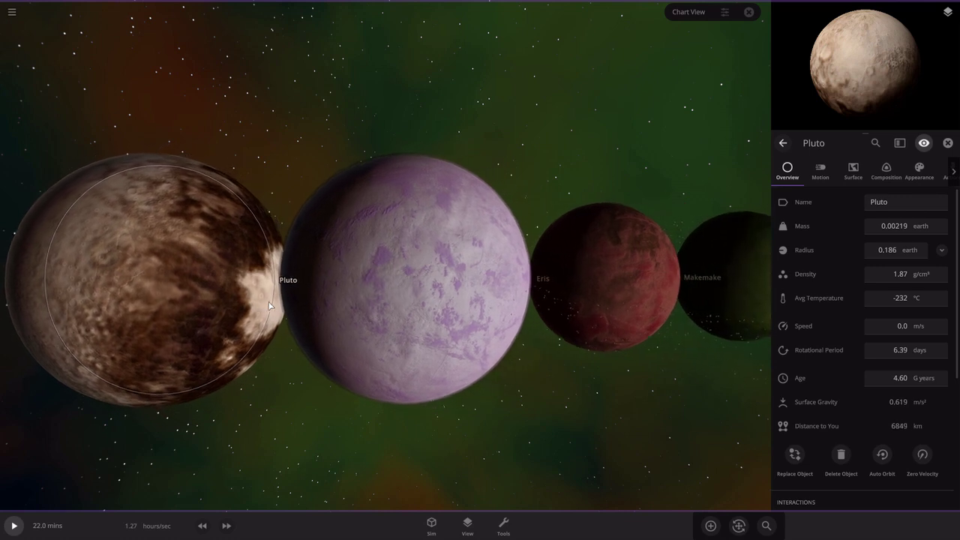
pyautogui.click(636, 133)
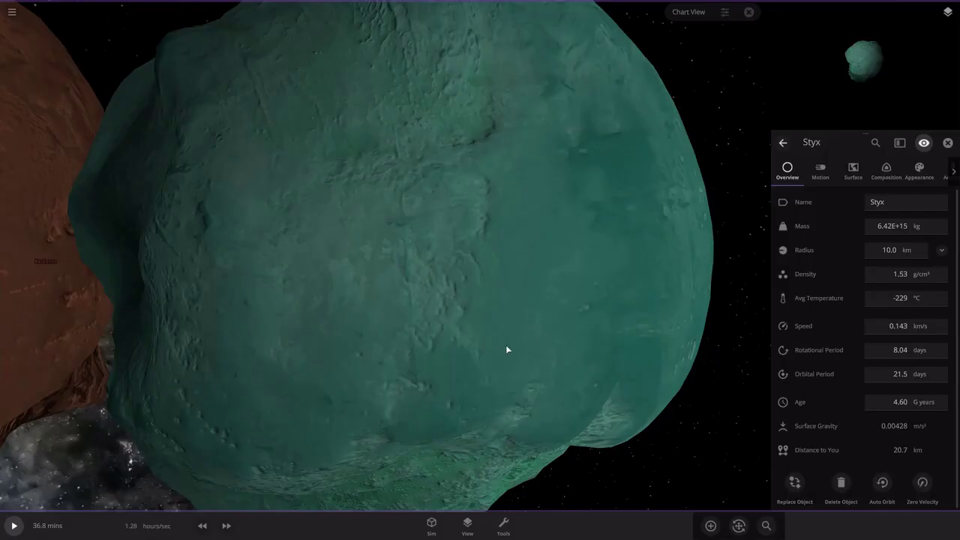
# View the surfaces and overviews of the small moons from Styx and Kerberos through Hydra and Weywot(Quaoar) to Namaka
pyautogui.scroll(-3, 515, 330)
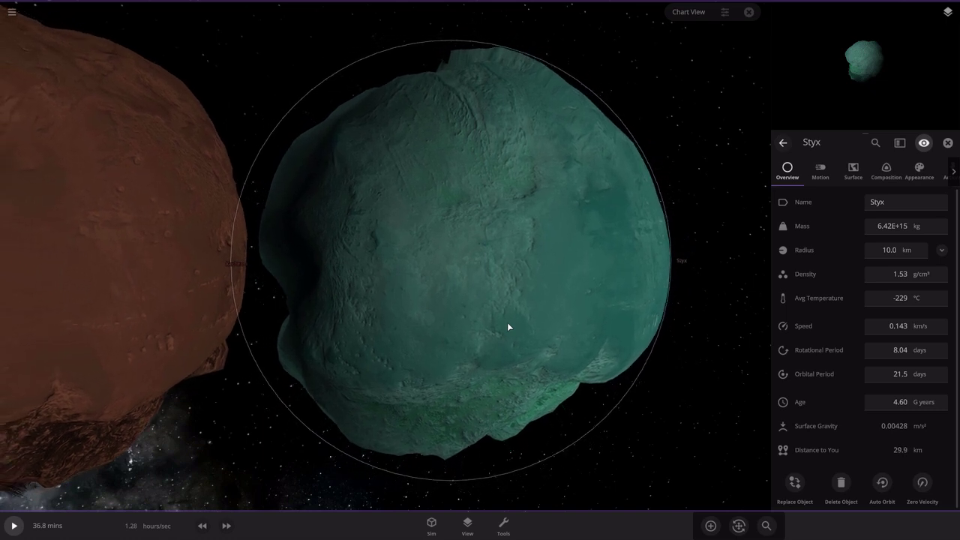
pyautogui.scroll(-2, 507, 327)
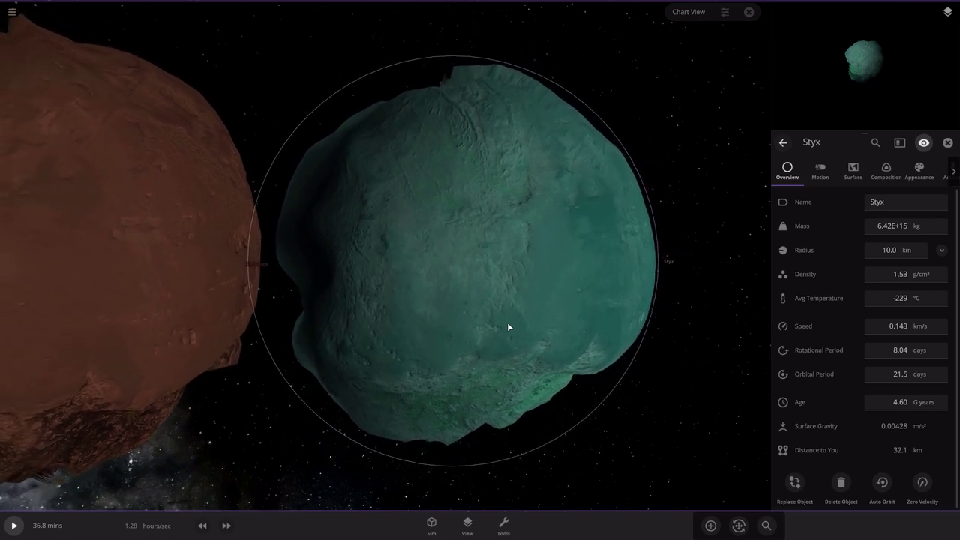
pyautogui.scroll(-1, 507, 327)
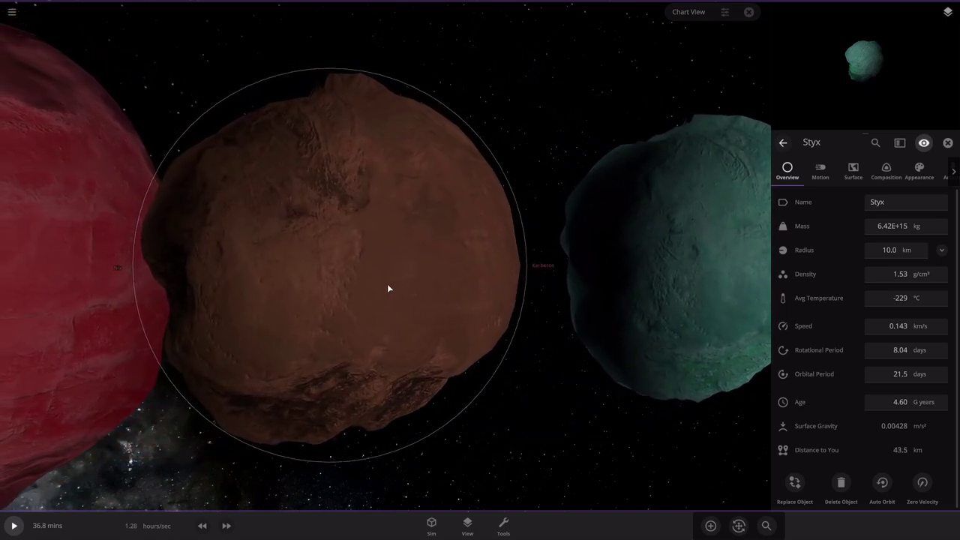
pyautogui.click(388, 288)
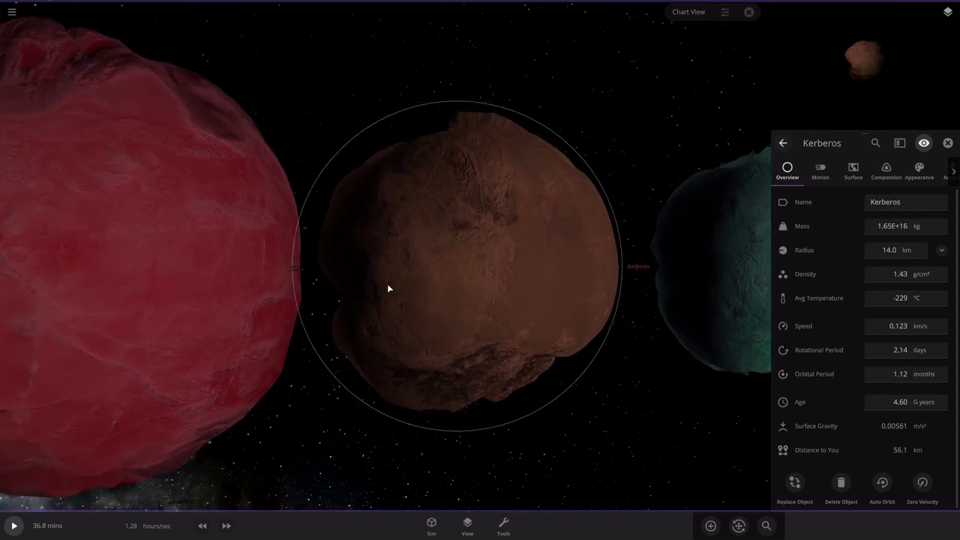
pyautogui.click(388, 288)
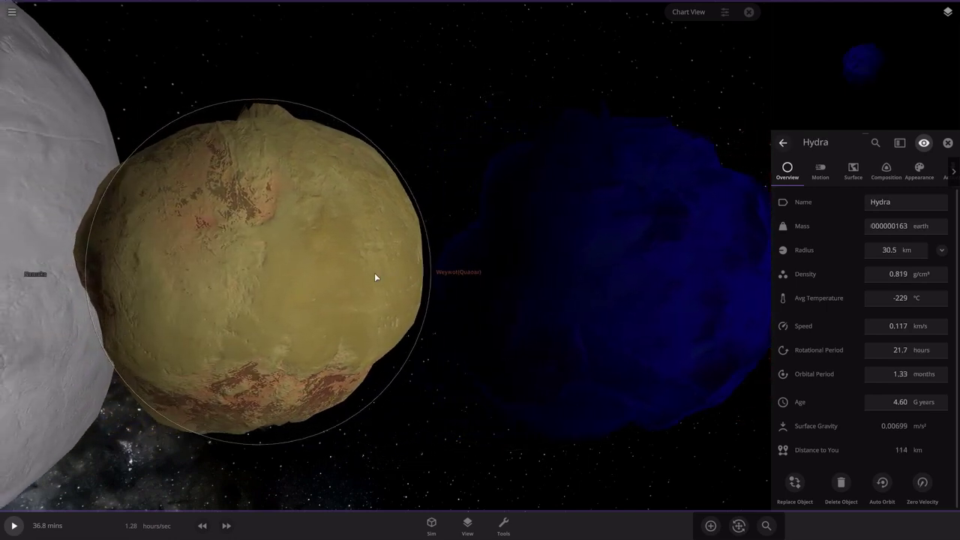
pyautogui.click(374, 273)
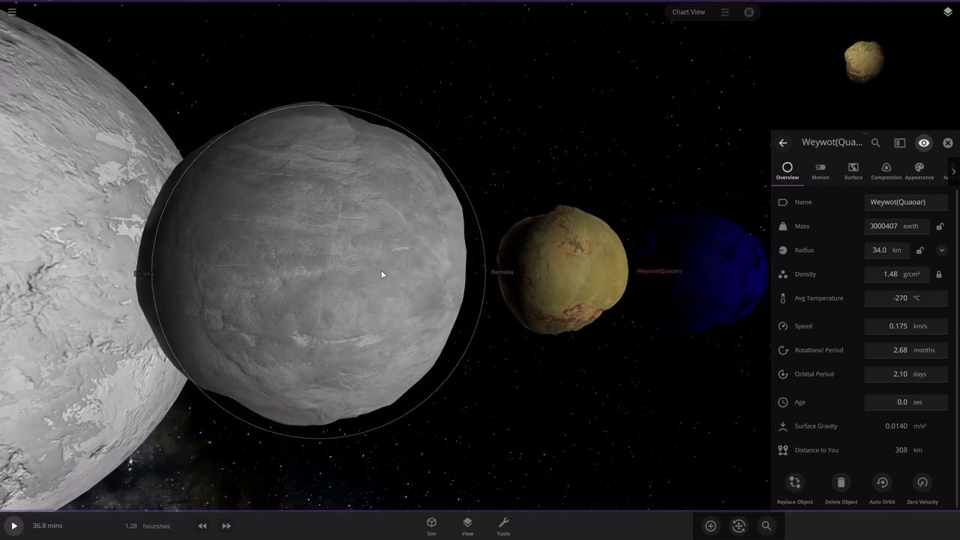
pyautogui.click(381, 274)
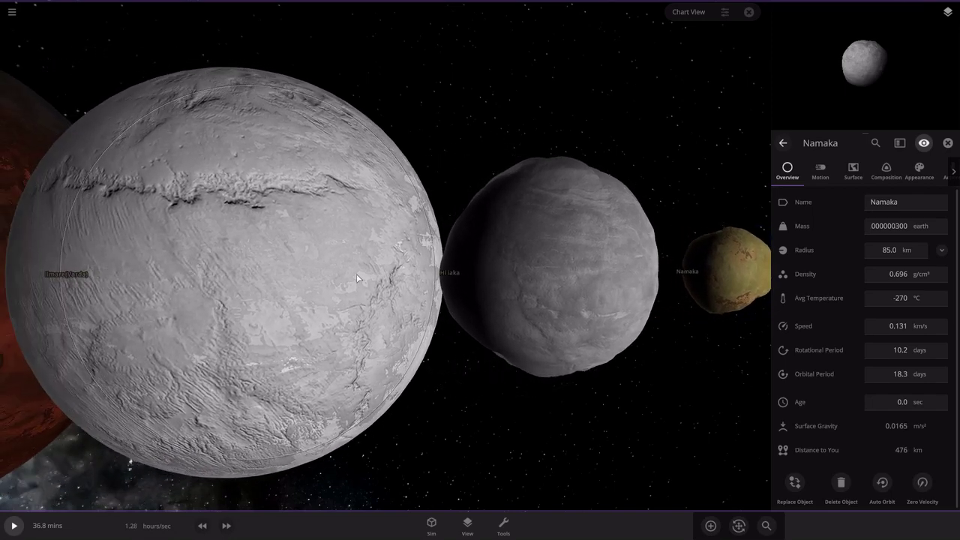
# Examine the overviews of the larger moons from Hi iaka through Ilmare(Varda), Actaea(Salacia) and Vanth(Orcus) to Dysnomia(Eris Moon)
pyautogui.click(357, 278)
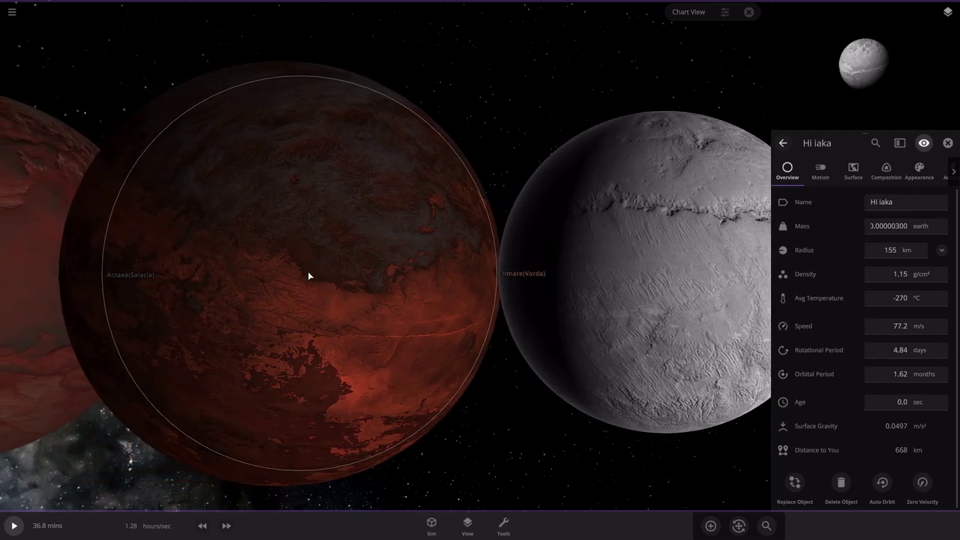
pyautogui.click(309, 276)
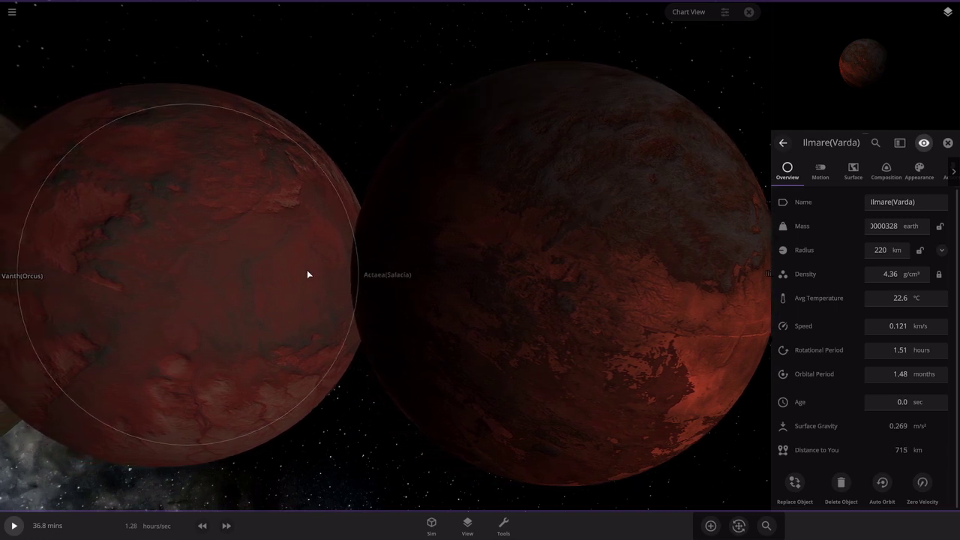
pyautogui.click(307, 272)
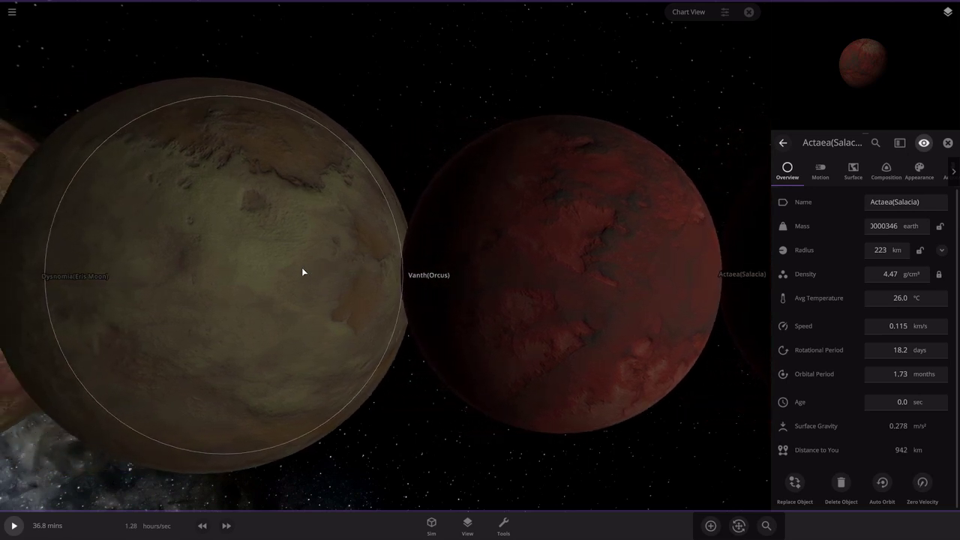
pyautogui.click(303, 271)
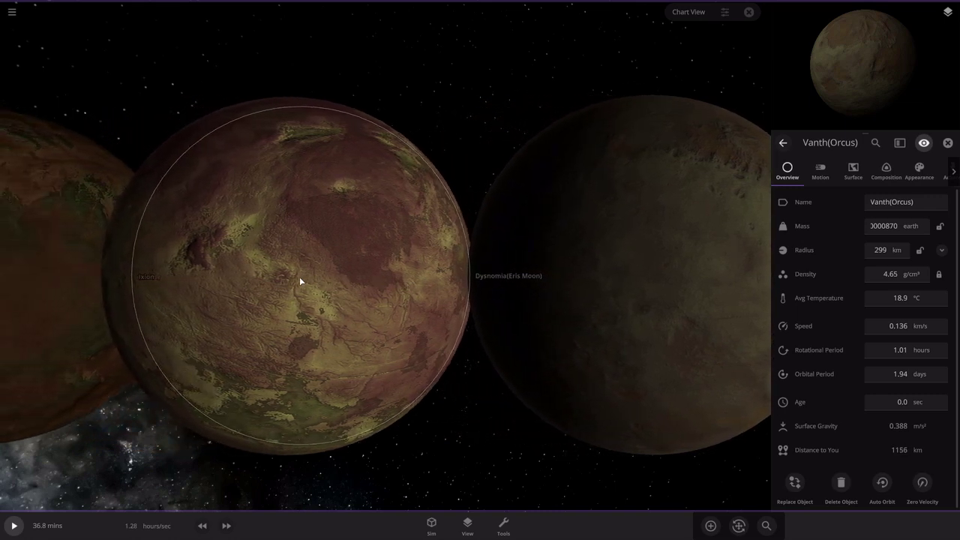
pyautogui.click(299, 279)
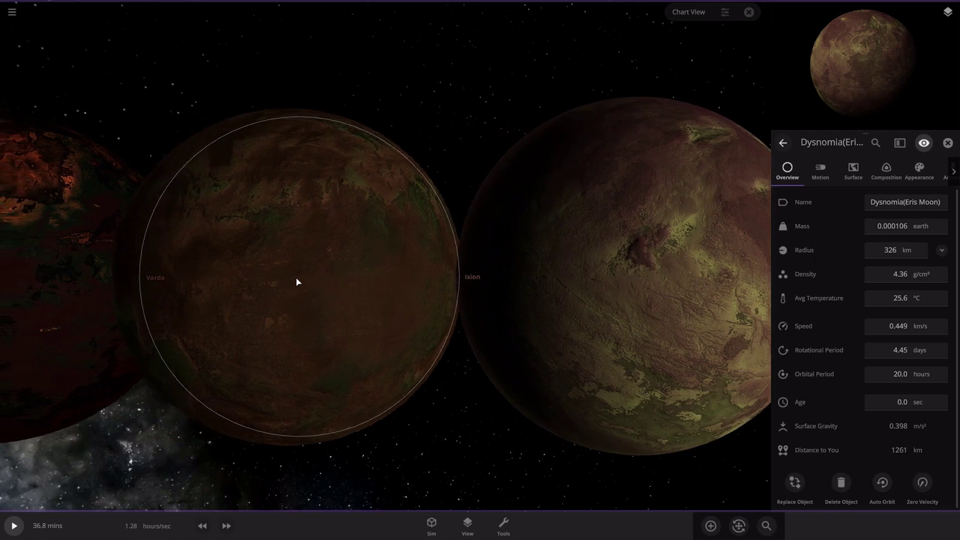
# Inspect the overview properties of the next bodies from Ixion and Varda through Varuna and Salacia to Ceres
pyautogui.click(296, 281)
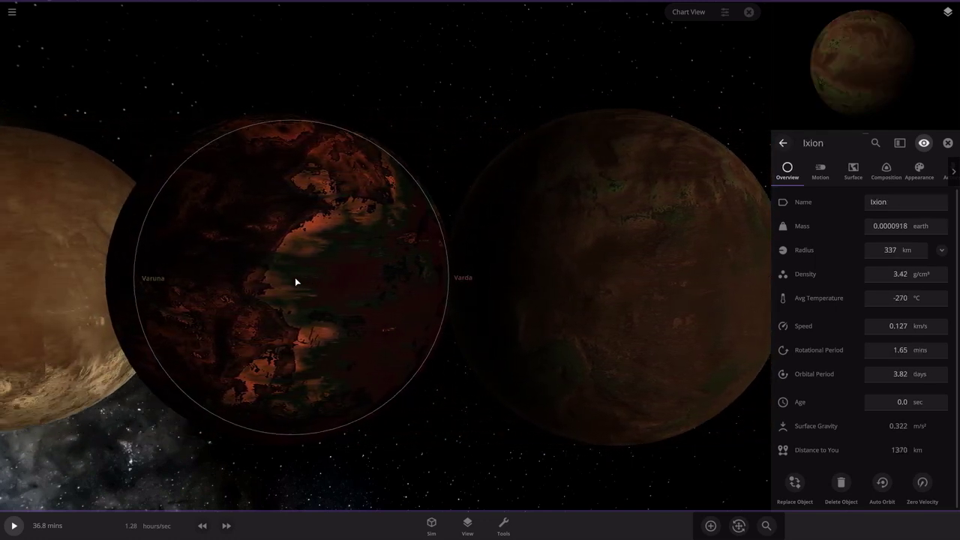
pyautogui.click(297, 282)
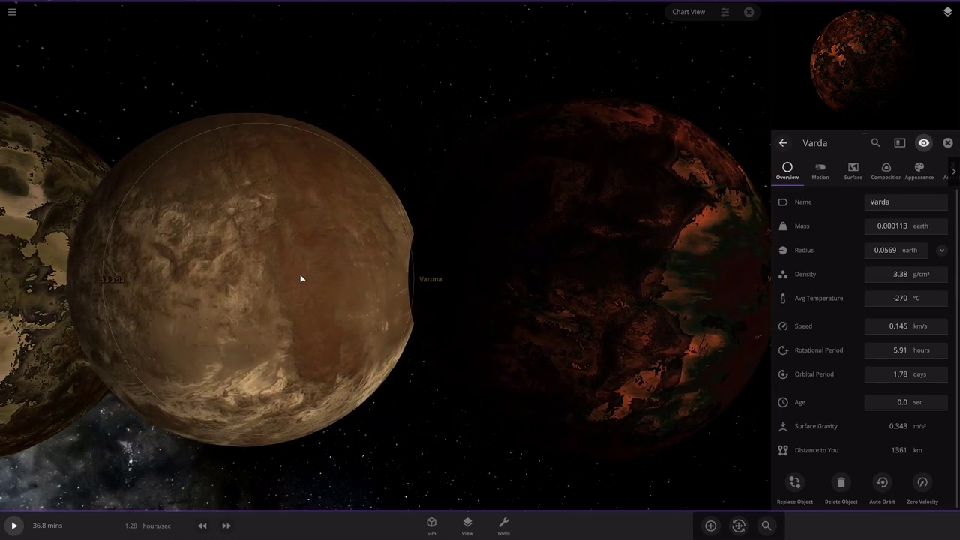
pyautogui.click(304, 276)
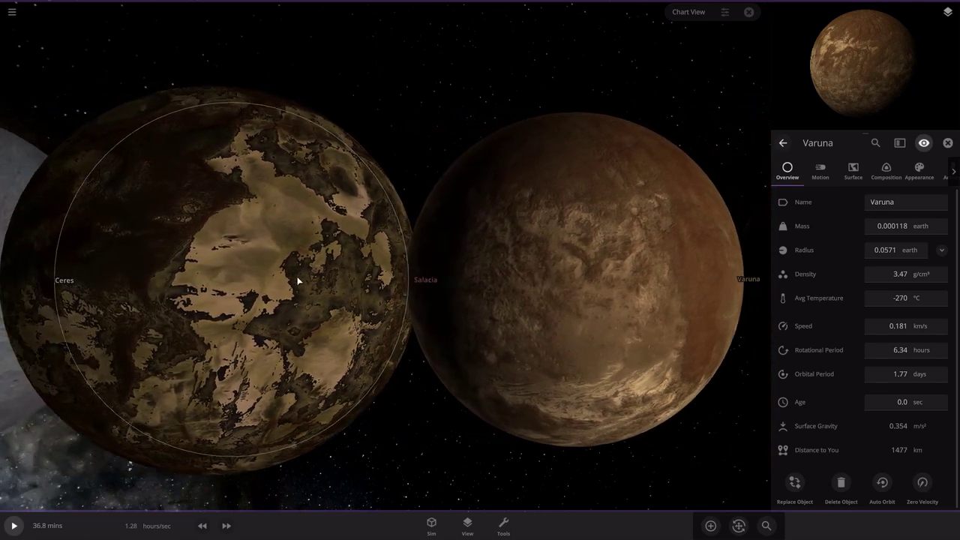
pyautogui.click(298, 281)
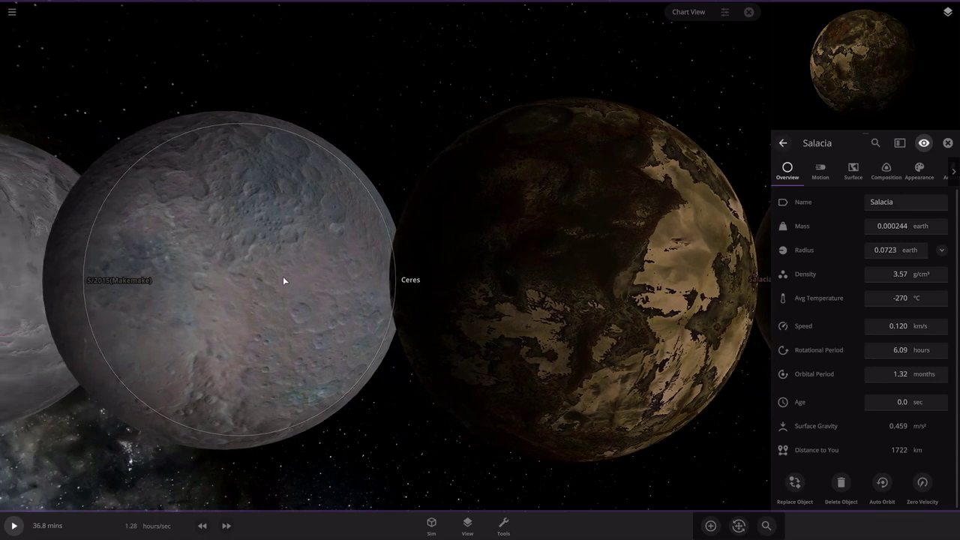
pyautogui.click(284, 281)
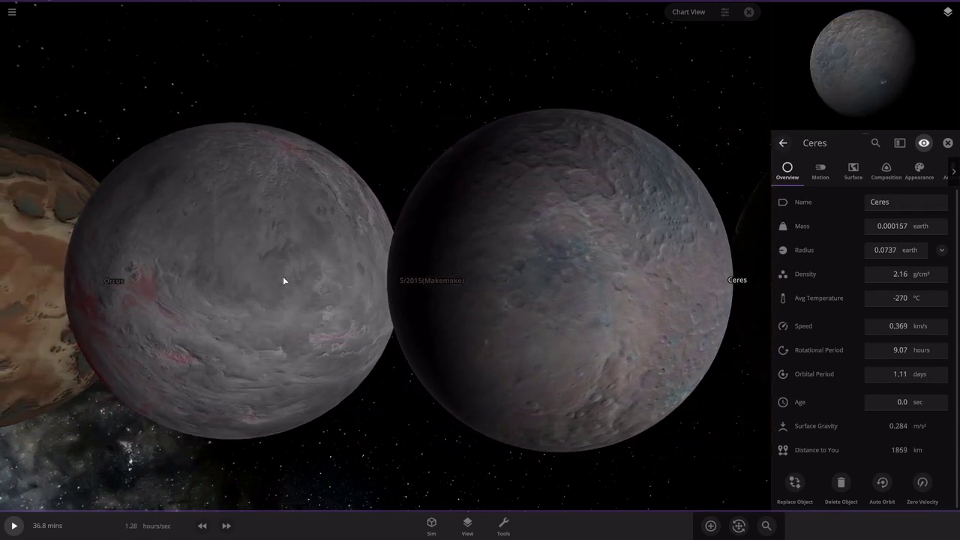
# View the overview properties of S/2015(Makemake), Orcus, Sedna and Quaoar in the size-ordered row
pyautogui.click(304, 272)
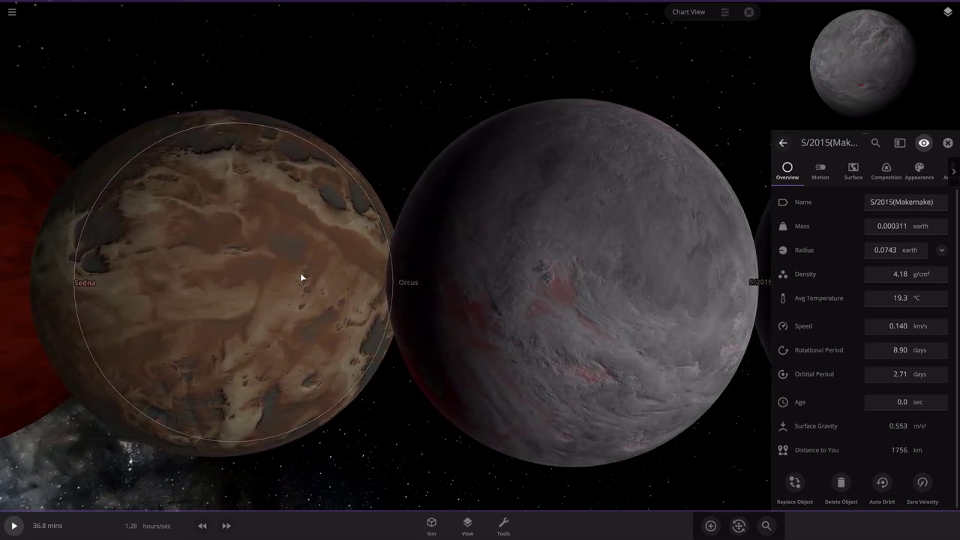
pyautogui.click(301, 276)
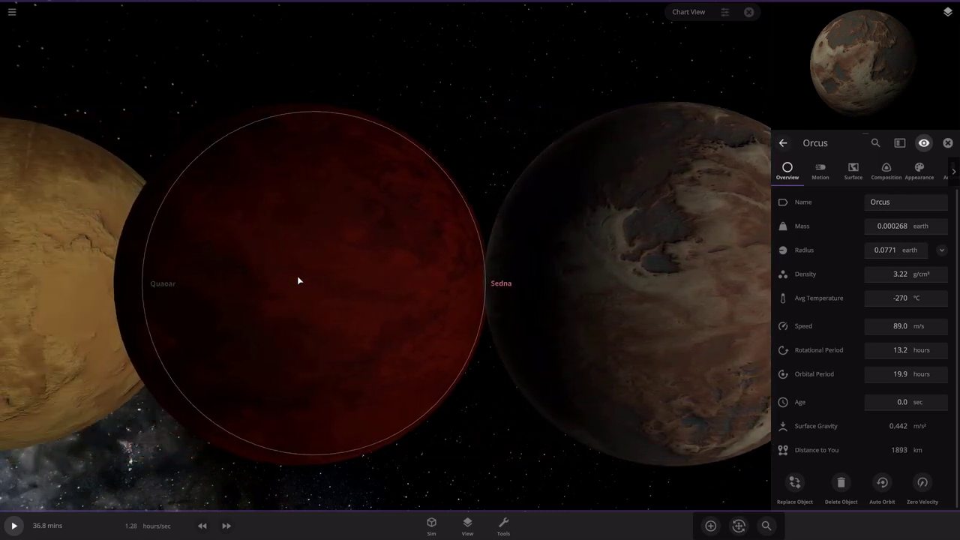
pyautogui.click(297, 281)
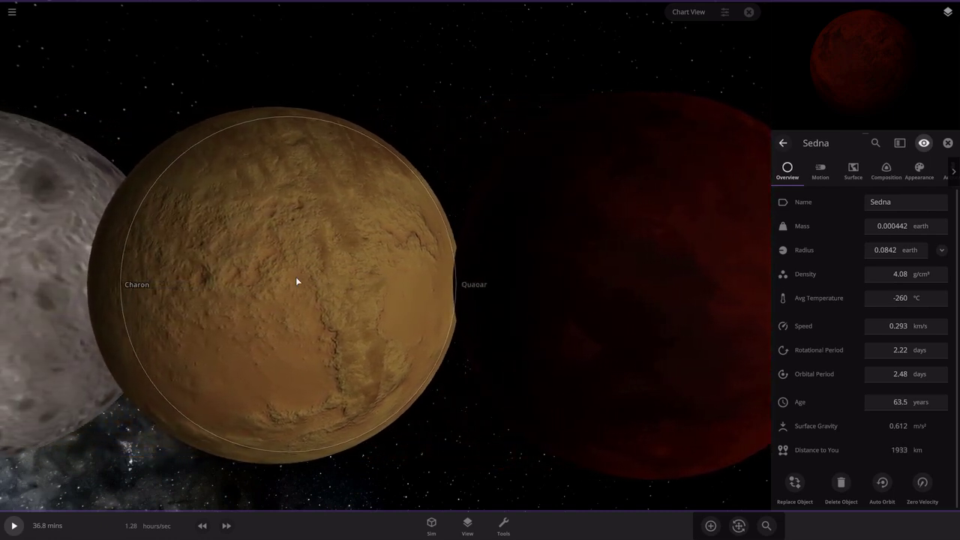
pyautogui.click(296, 281)
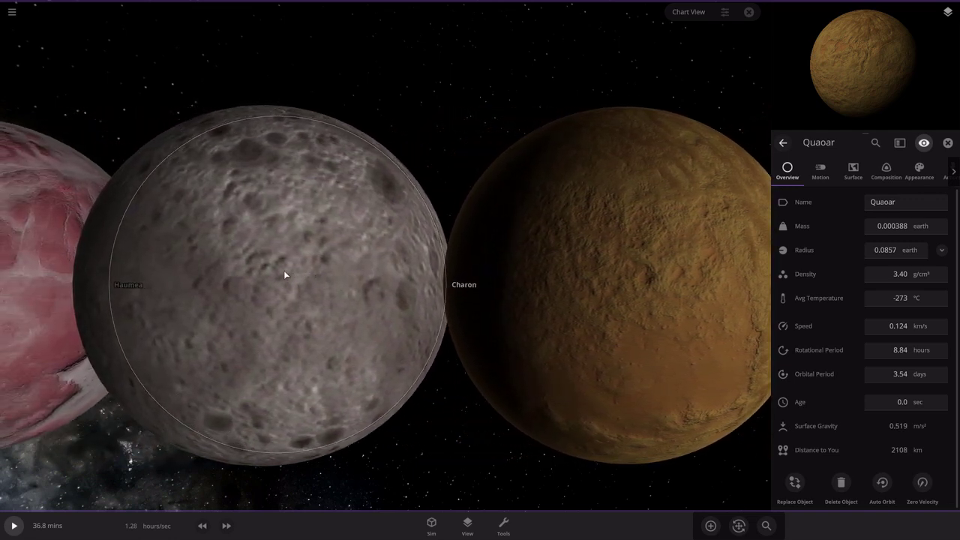
# Examine the overviews of the row's largest bodies from Charon through Haumea, Makemake and Eris to Pluto
pyautogui.click(285, 275)
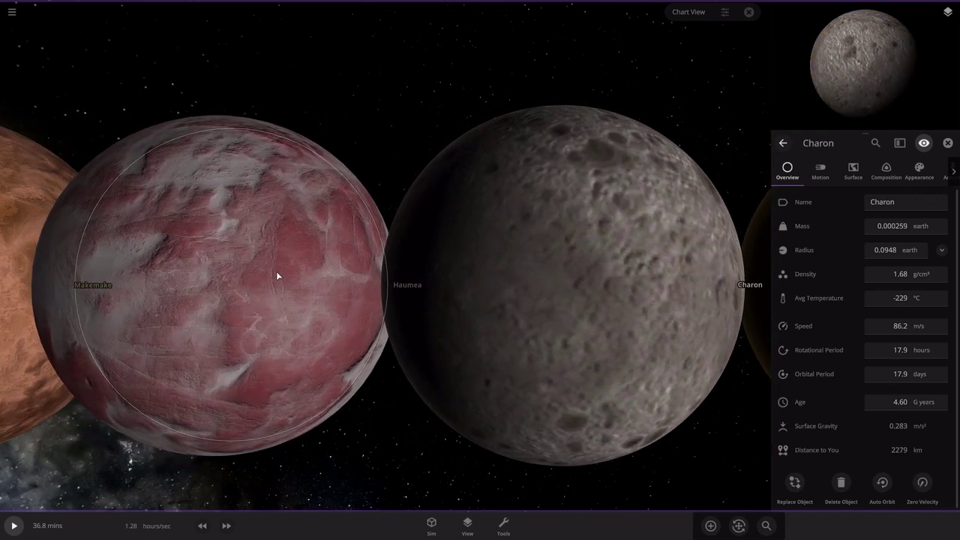
pyautogui.click(277, 276)
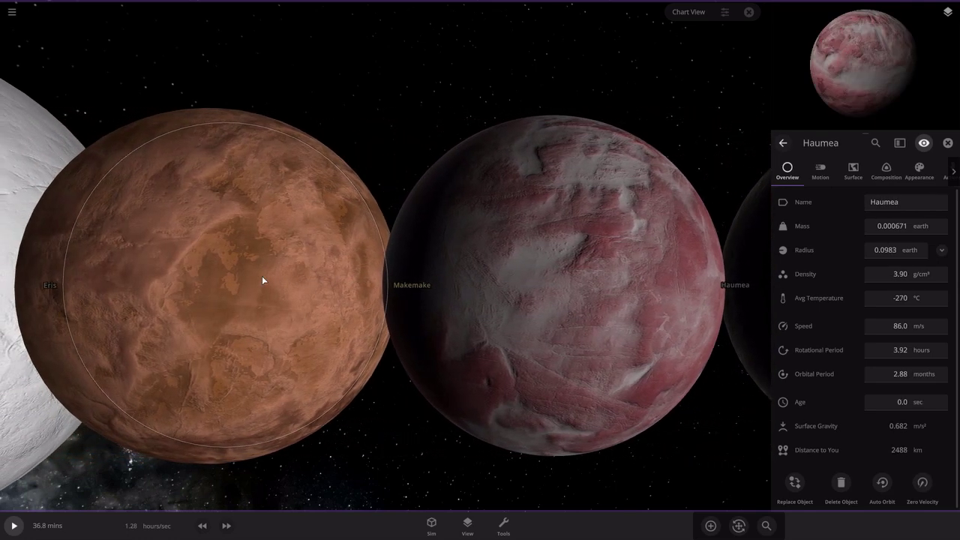
pyautogui.click(262, 279)
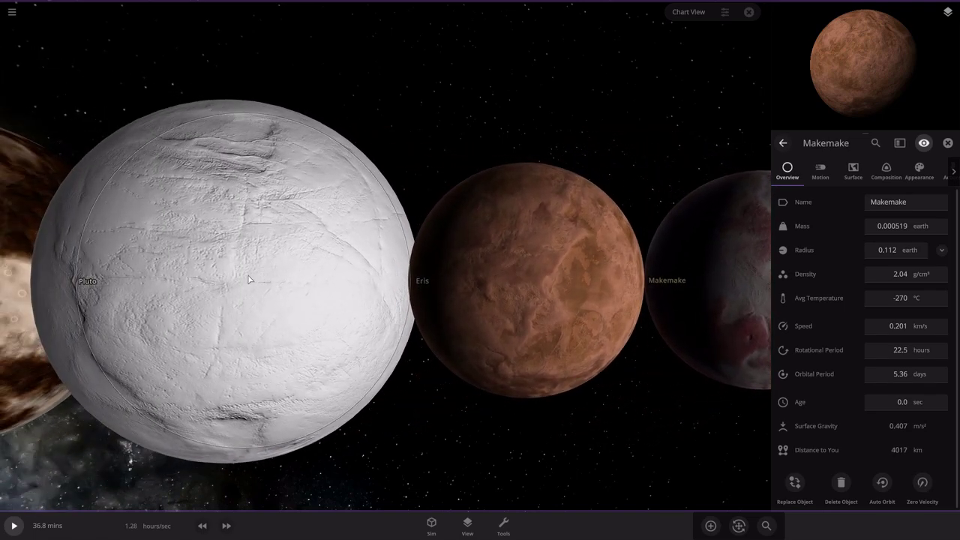
pyautogui.click(250, 279)
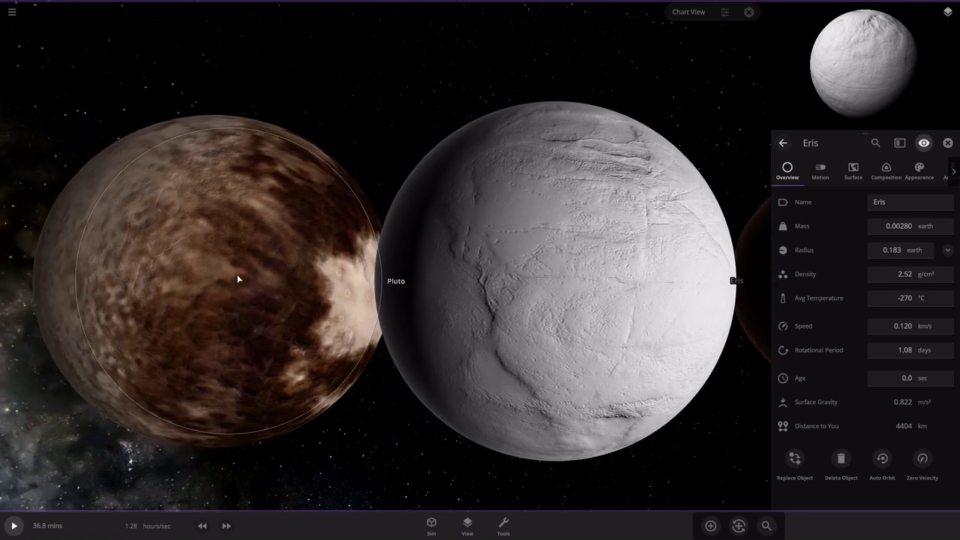
pyautogui.click(237, 279)
pyautogui.click(620, 128)
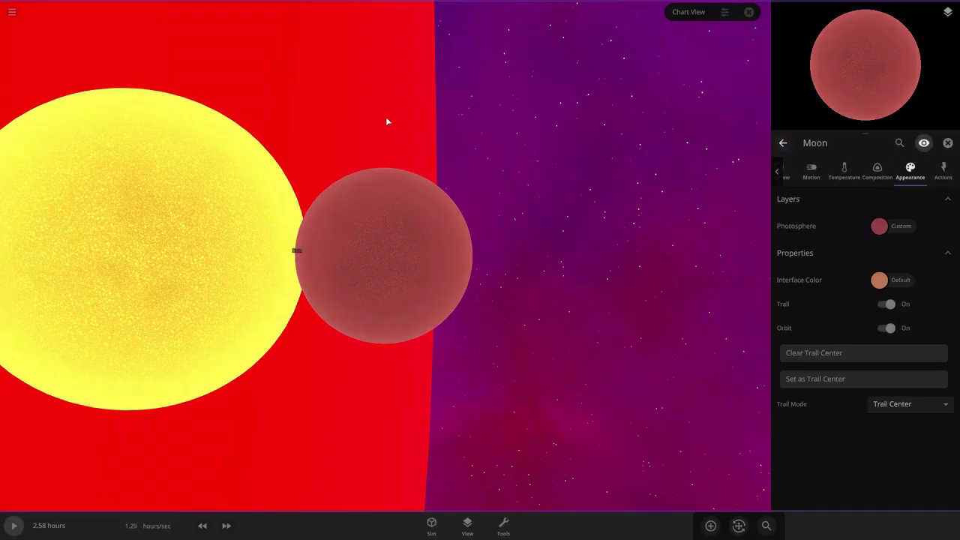
# Compare the overview properties and relative sizes of the Sun and the red star named Moon beside the giant red body
pyautogui.scroll(5, 388, 180)
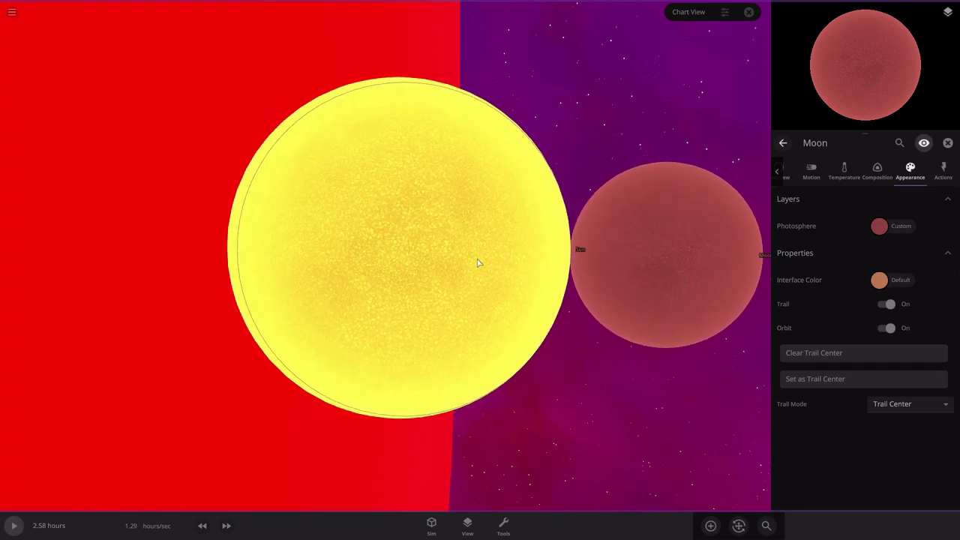
pyautogui.click(478, 263)
pyautogui.click(793, 177)
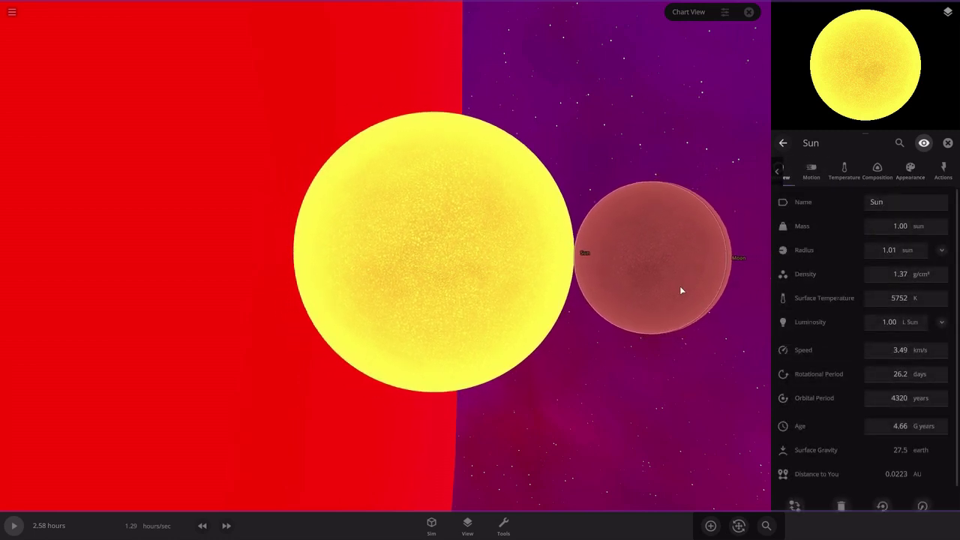
pyautogui.click(651, 286)
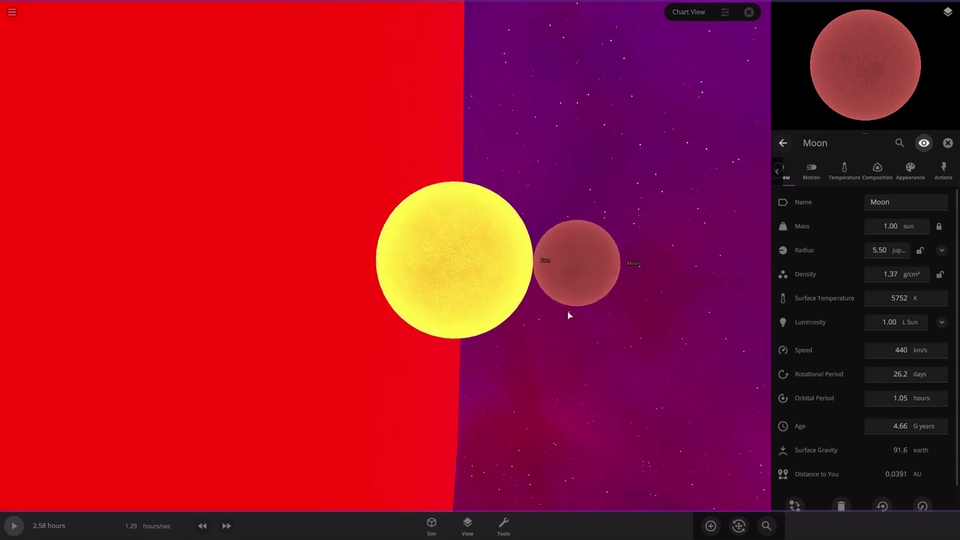
pyautogui.scroll(-5, 568, 315)
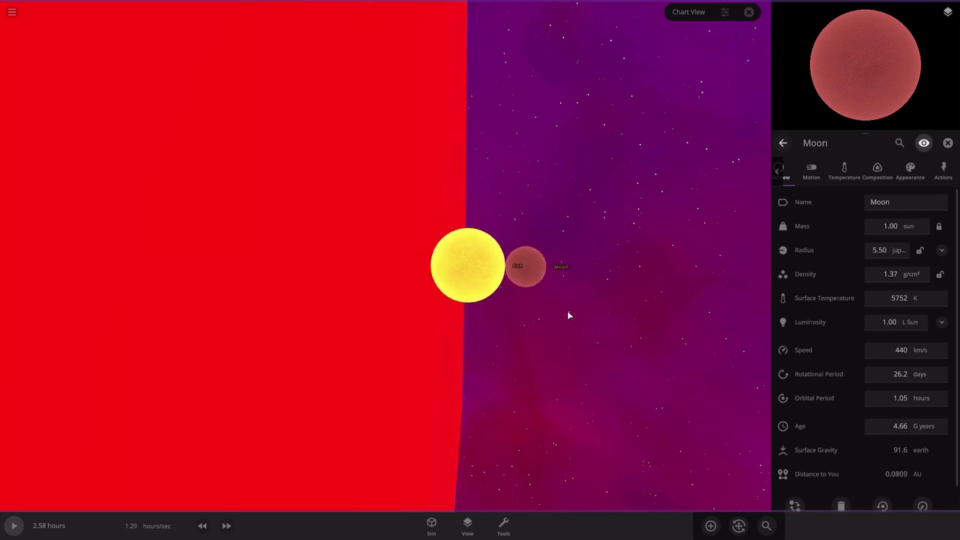
# Compare the Sun and Moon stars with the giant red body beside them and view the overview properties of Pallas
pyautogui.scroll(-5, 567, 315)
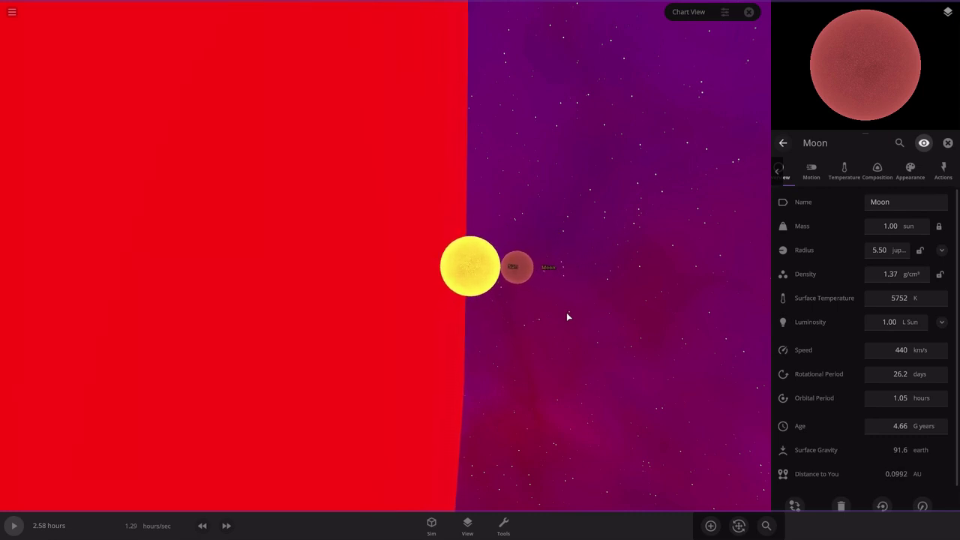
pyautogui.scroll(-3, 563, 318)
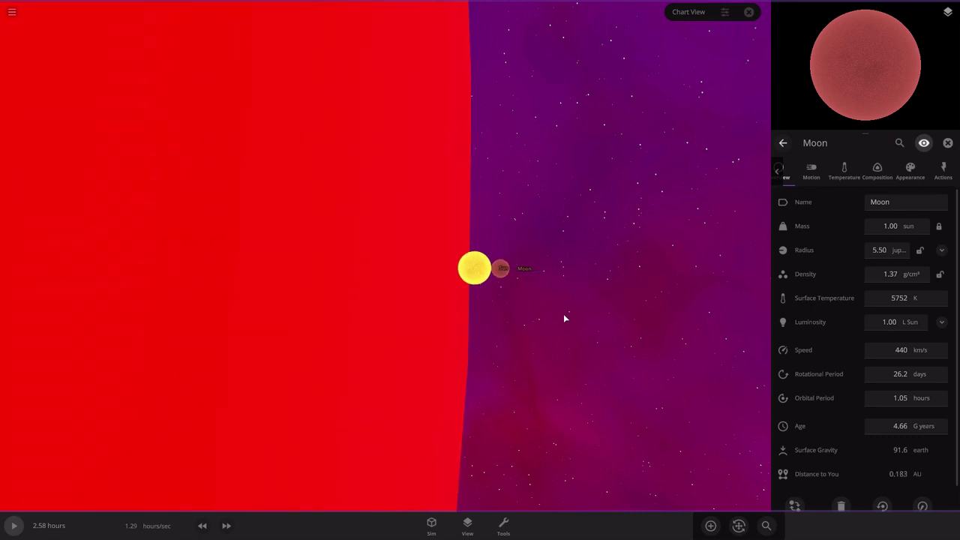
pyautogui.scroll(-5, 565, 319)
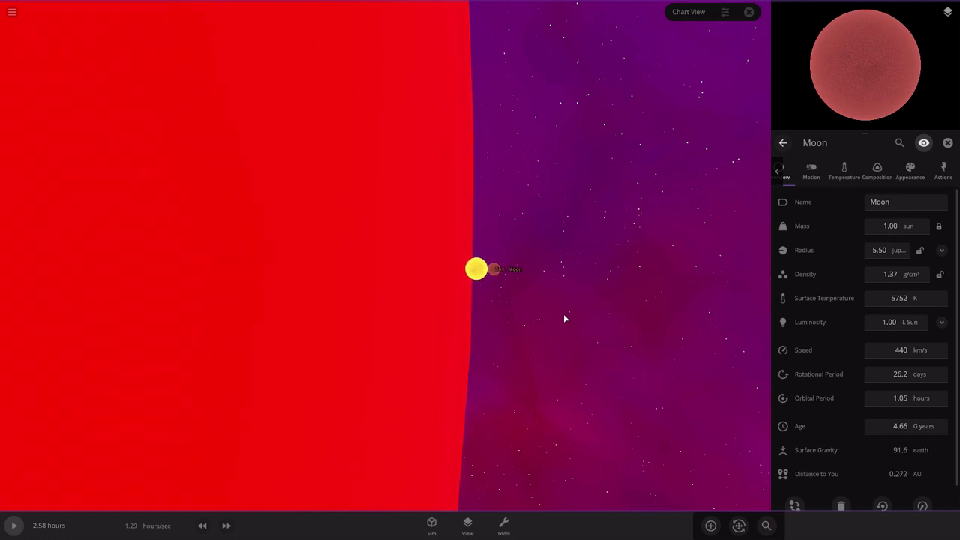
pyautogui.scroll(-5, 565, 319)
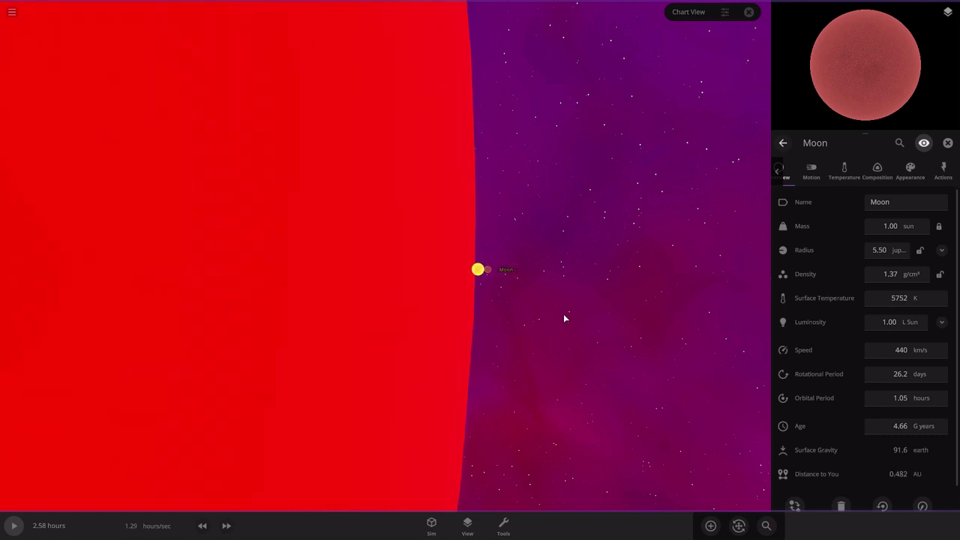
pyautogui.scroll(-5, 565, 318)
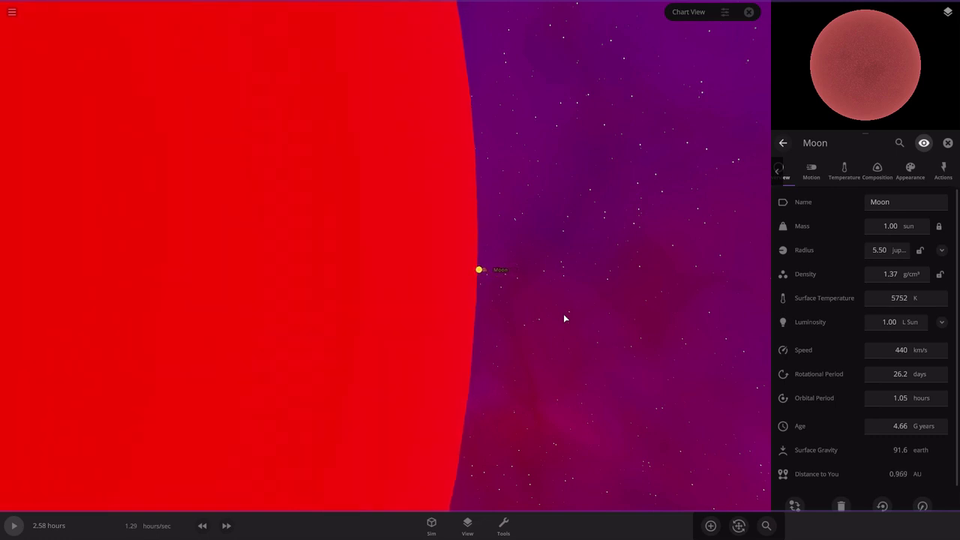
pyautogui.scroll(-5, 534, 316)
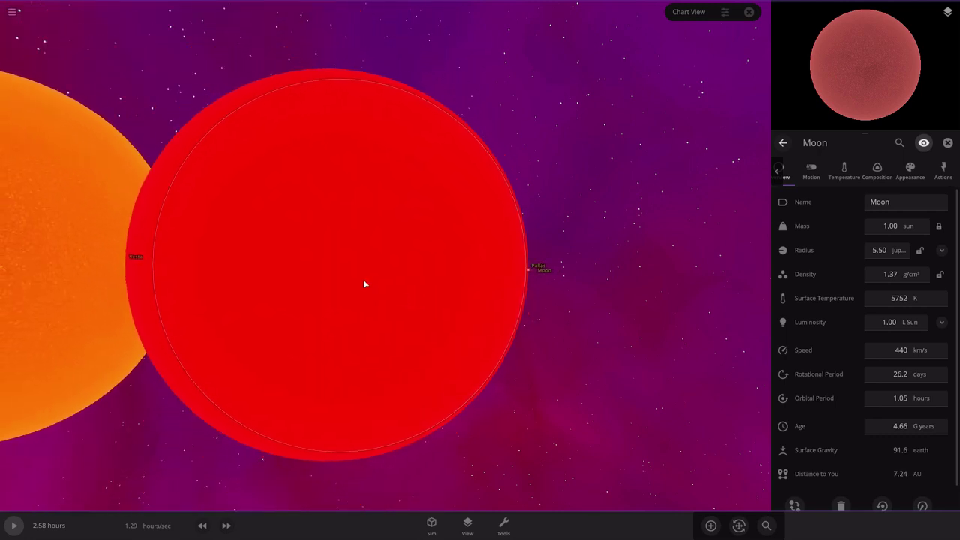
pyautogui.doubleClick(363, 279)
# View the overview properties of the next larger stars, the orange Vesta and the amber Juno
pyautogui.press('a')
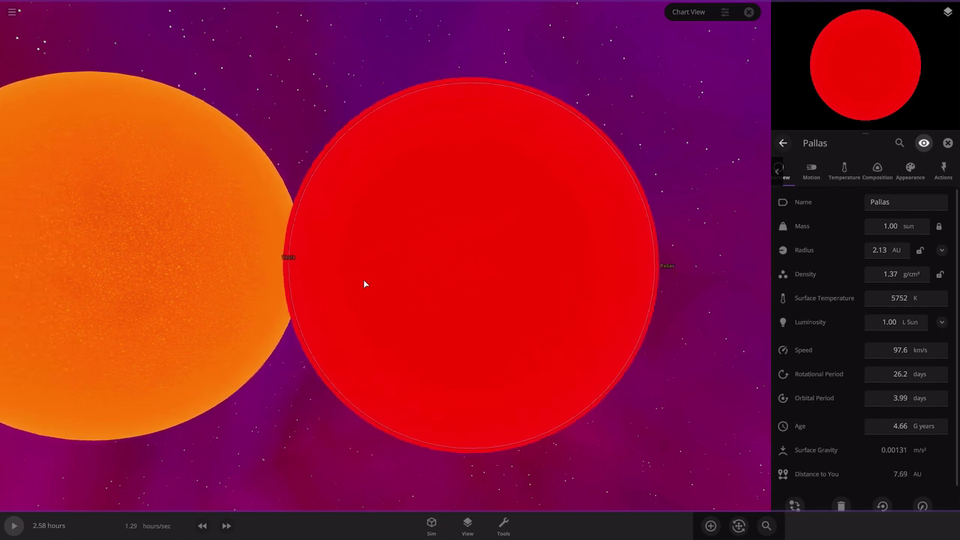
pyautogui.press('a')
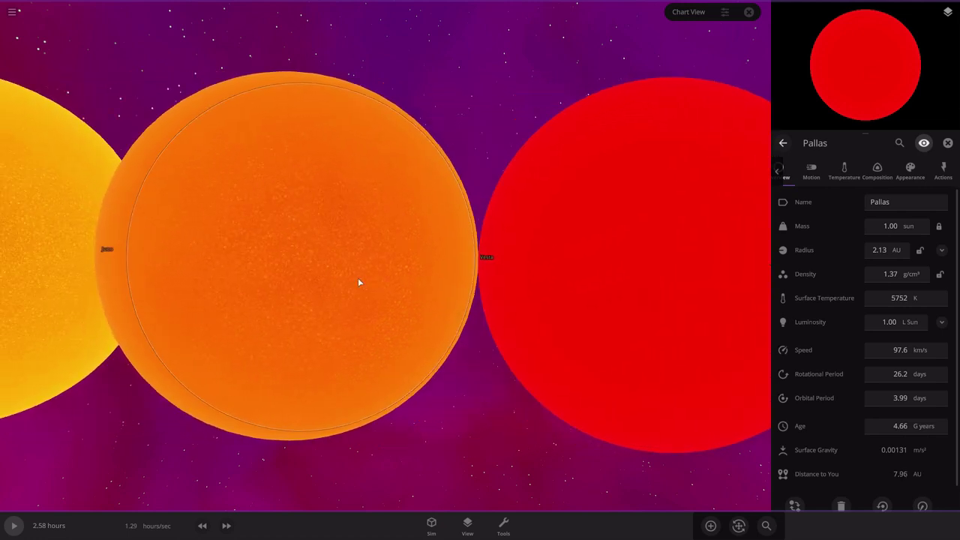
pyautogui.click(359, 283)
pyautogui.press('a')
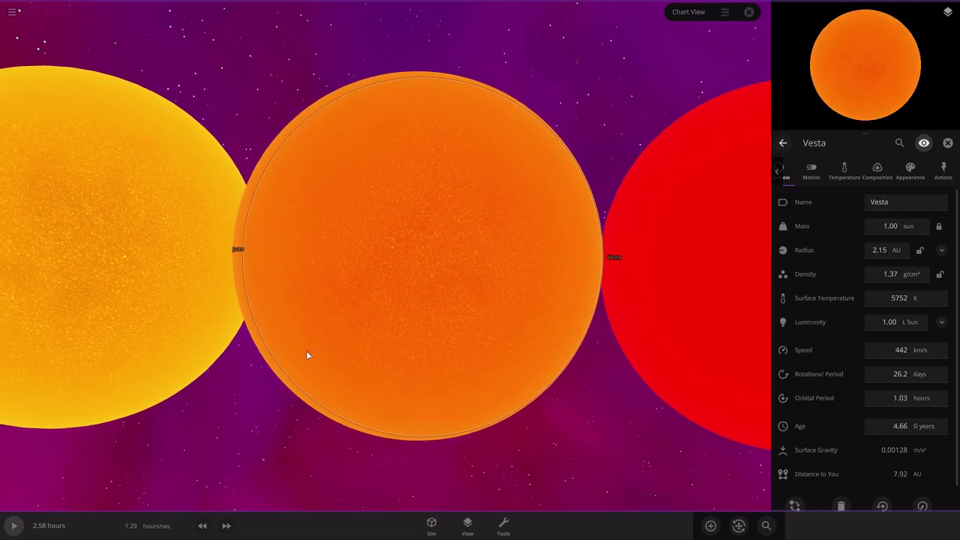
pyautogui.press('a')
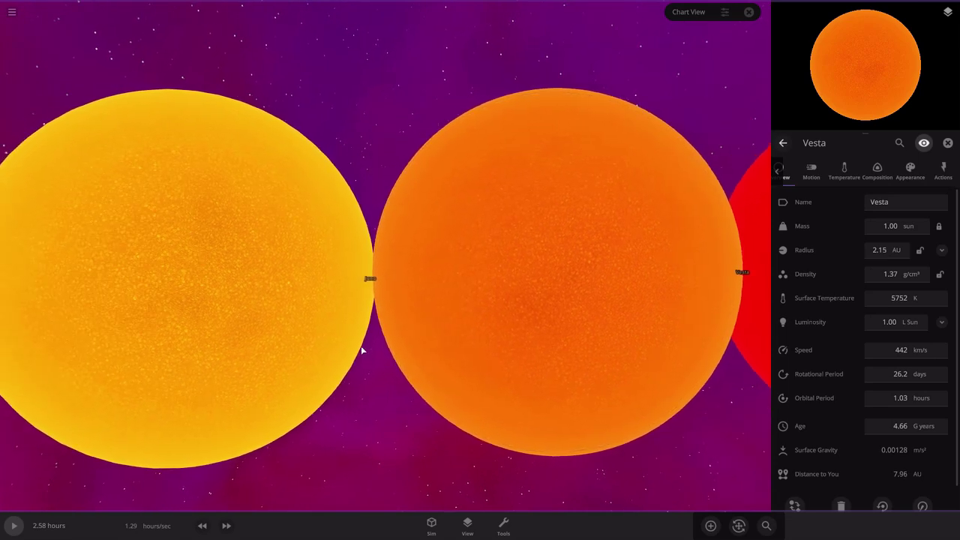
pyautogui.click(364, 328)
# Inspect the overview properties of the yellow star Iris and the yellow-green Ceres further along the row
pyautogui.press('a')
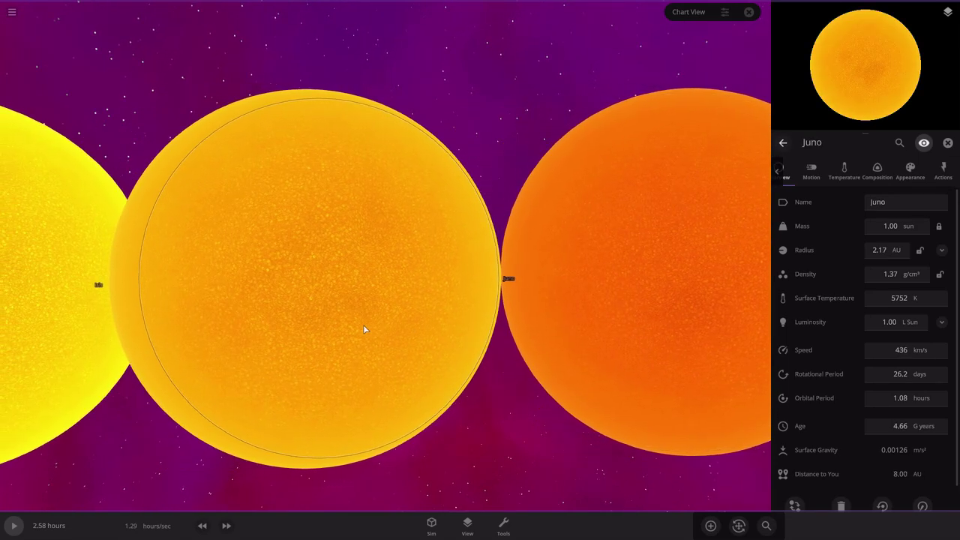
pyautogui.press('a')
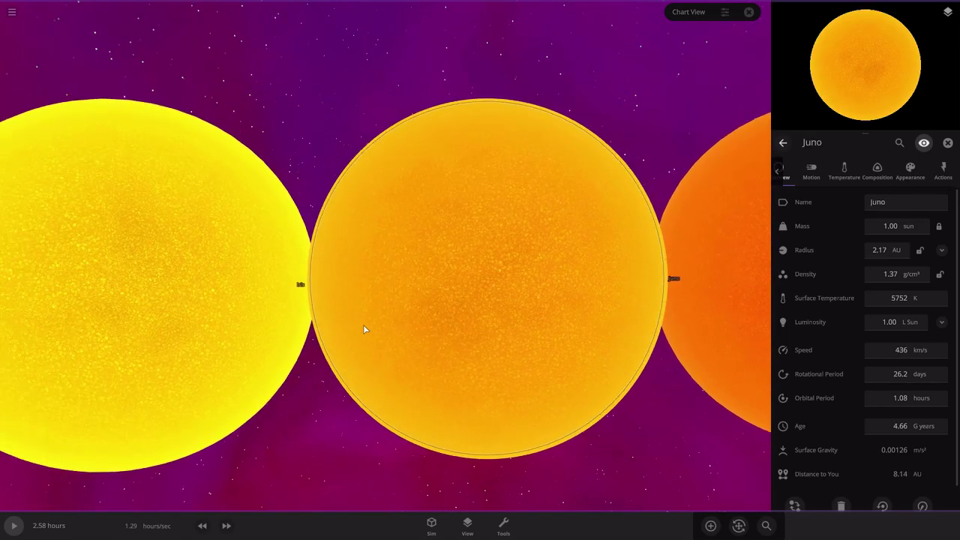
pyautogui.press('a')
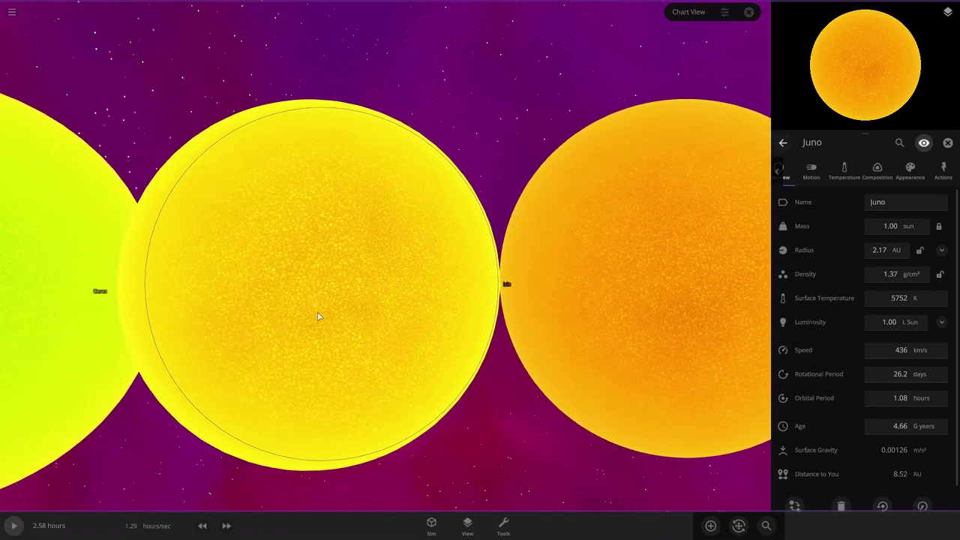
pyautogui.click(318, 316)
pyautogui.press('a')
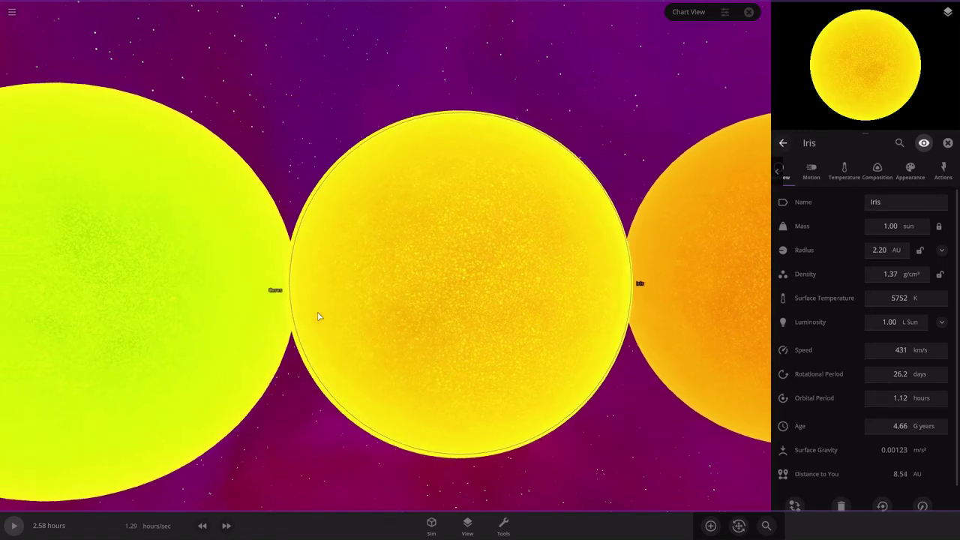
pyautogui.press('a')
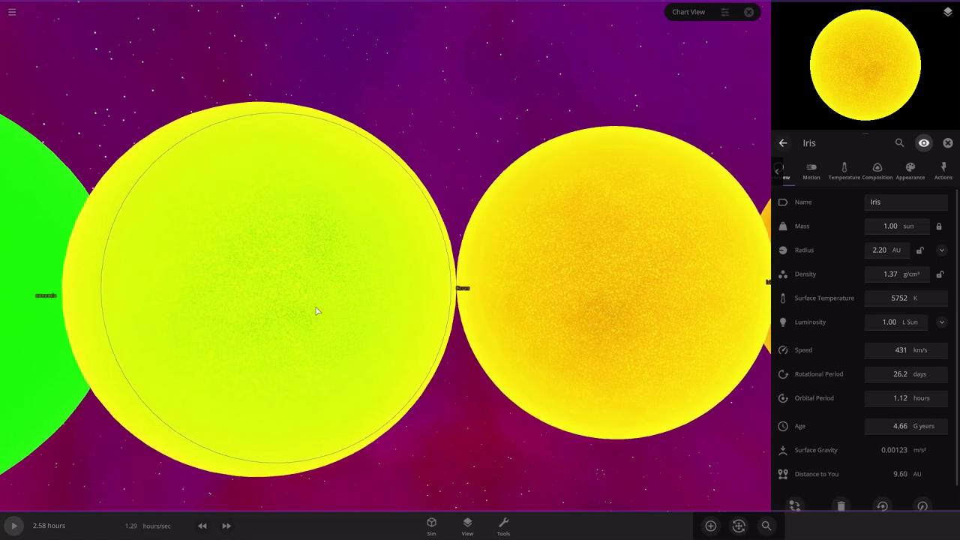
pyautogui.press('a')
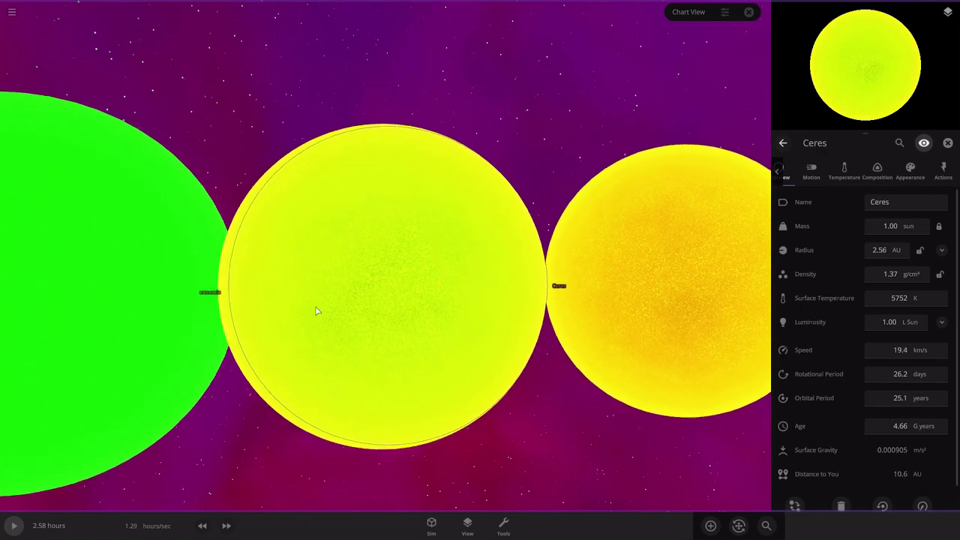
# Examine the overview properties of the green eunomia and the turquoise Hygiea in the size-ordered row
pyautogui.press('a')
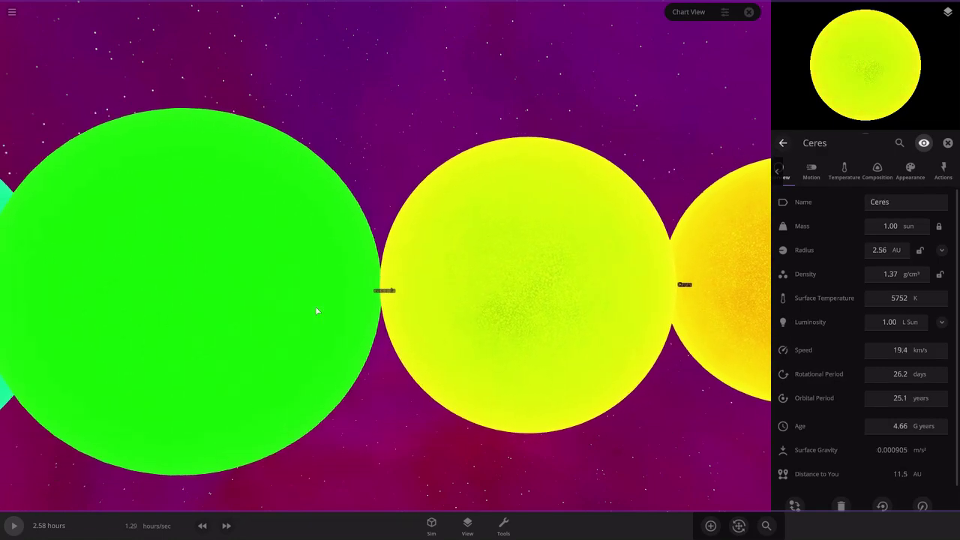
pyautogui.press('a')
pyautogui.click(319, 298)
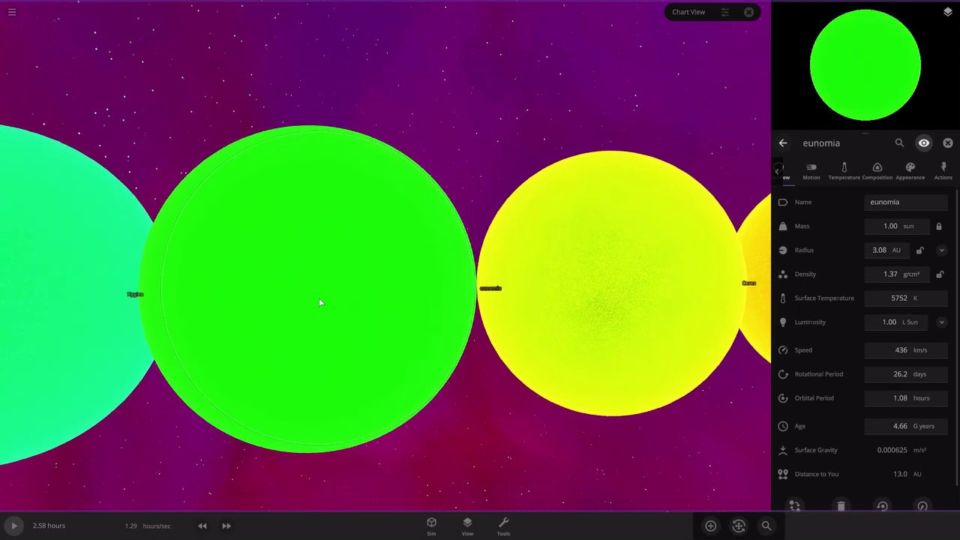
pyautogui.press('a')
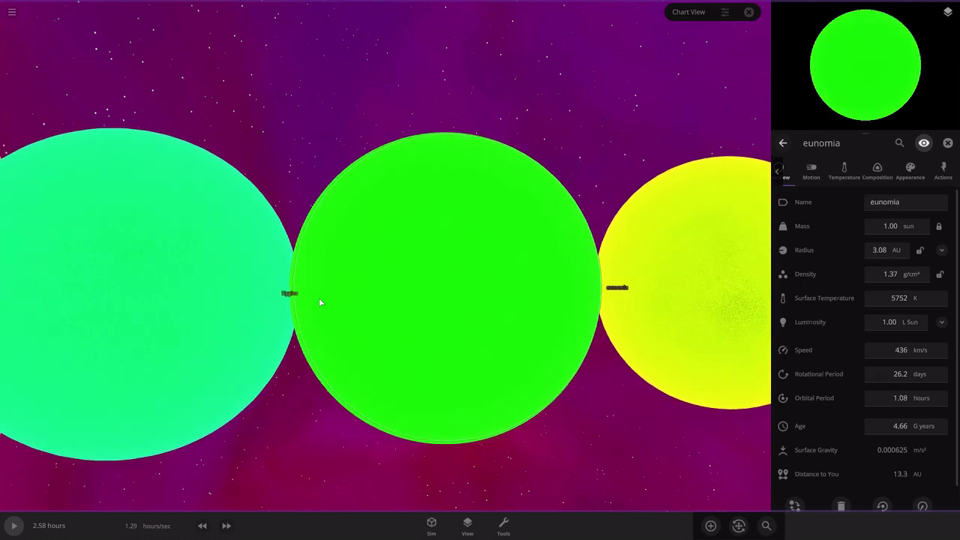
pyautogui.press('a')
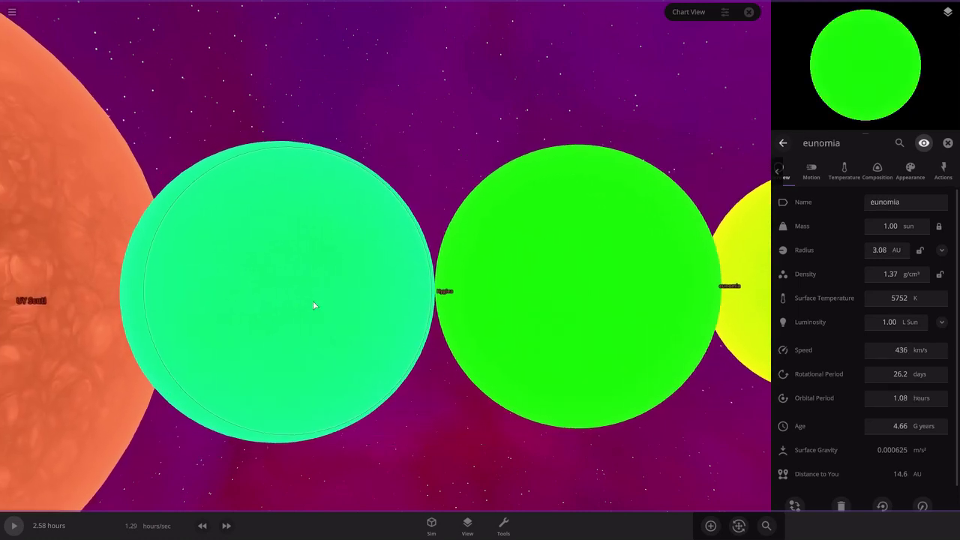
pyautogui.click(314, 306)
# Compare UY Scuti with its neighbours in the row and view the overview properties of the cyan Chiron
pyautogui.press('a')
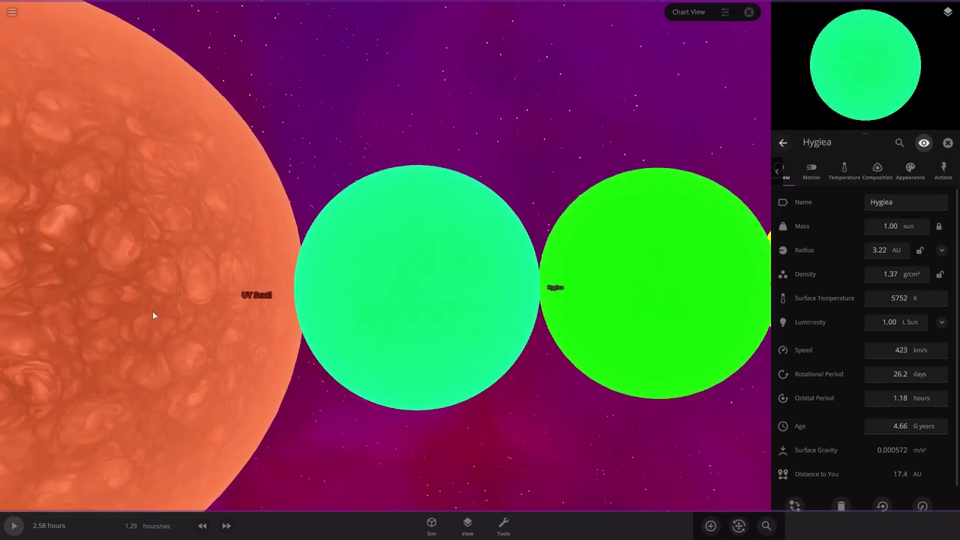
pyautogui.press('a')
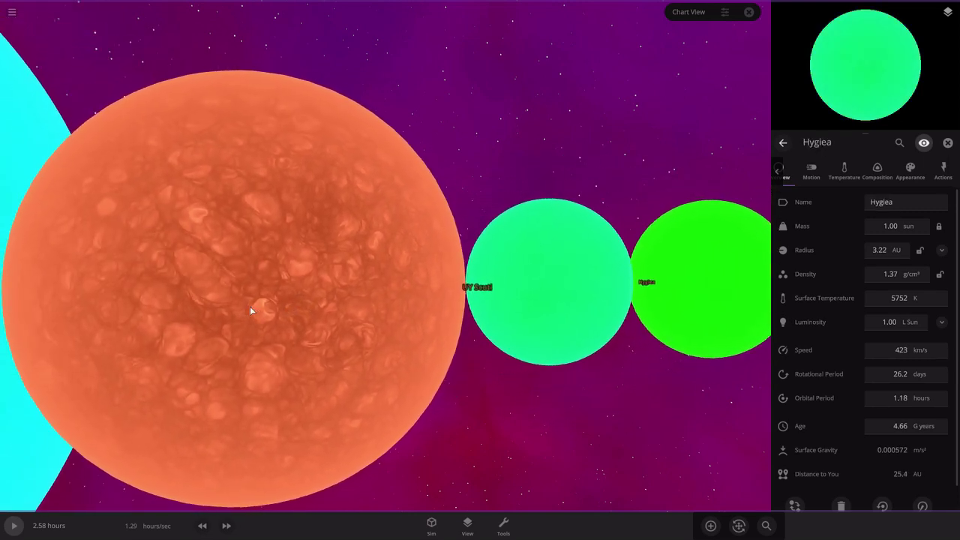
pyautogui.press('a')
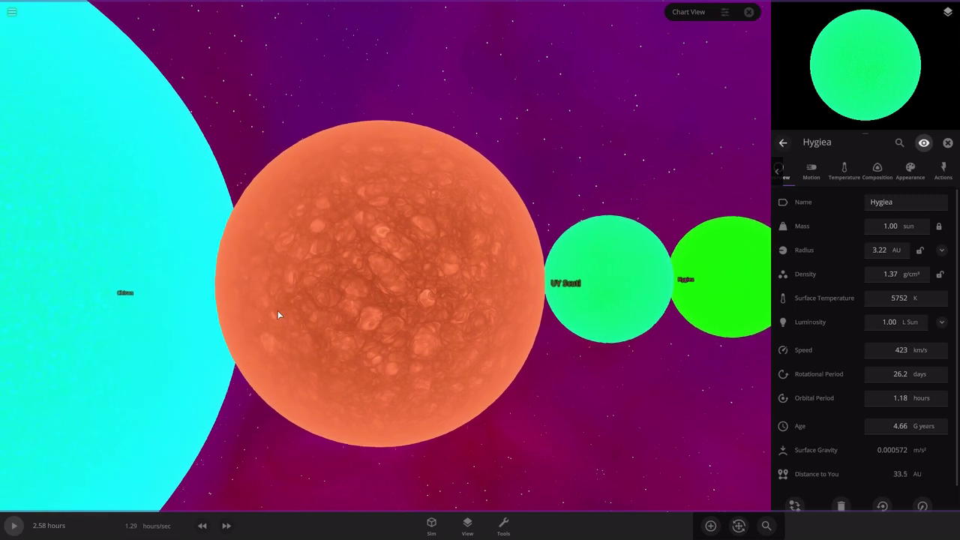
pyautogui.press('a')
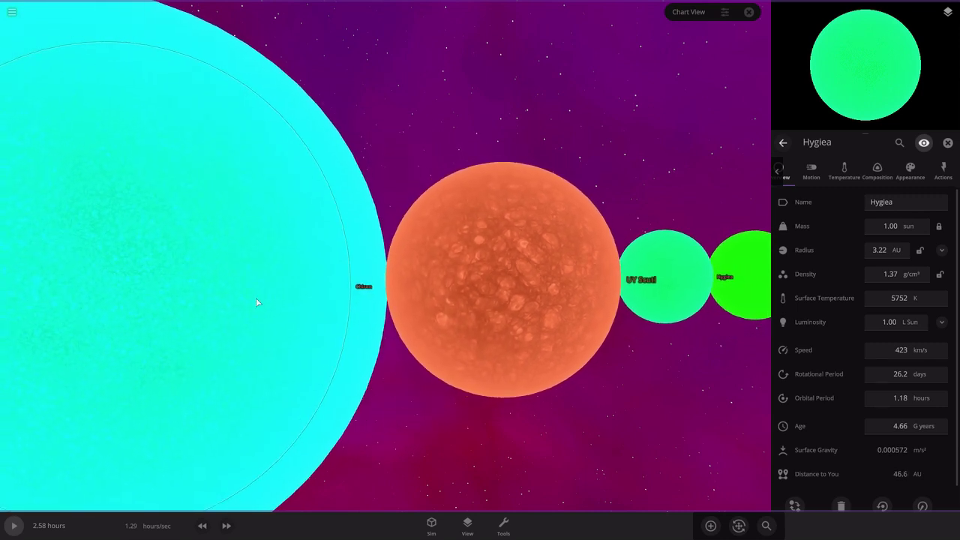
pyautogui.click(256, 303)
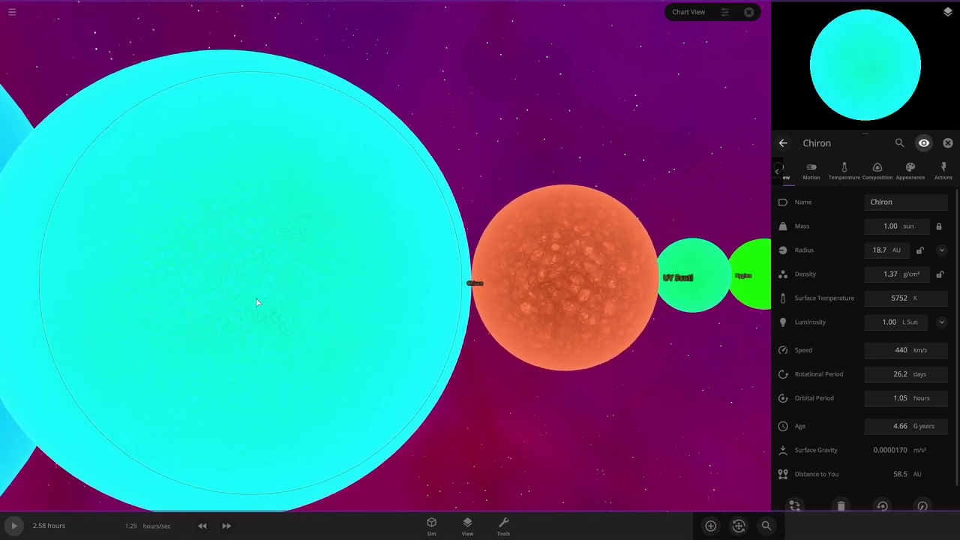
# View the overview properties of the light-blue Pluto and the blue Quaoar beyond Chiron
pyautogui.press('a')
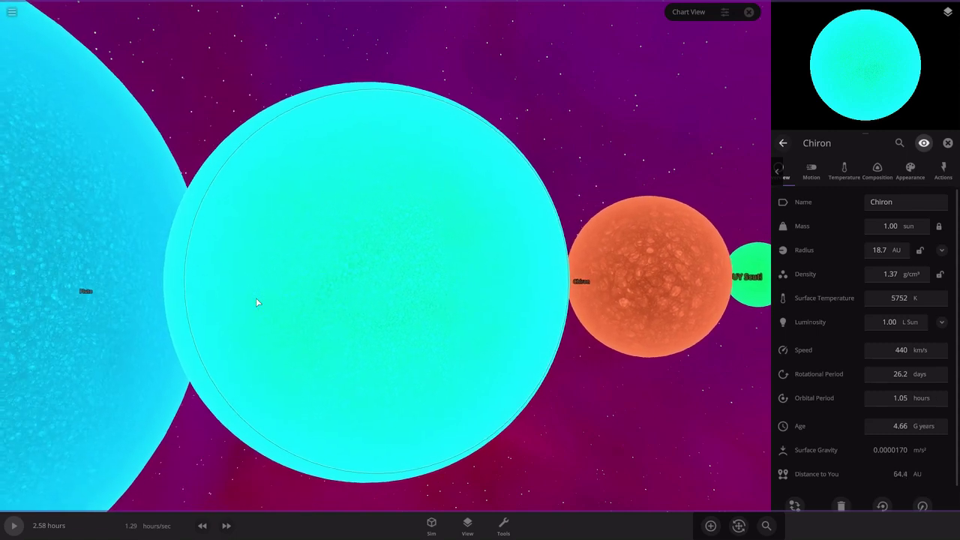
pyautogui.press('a')
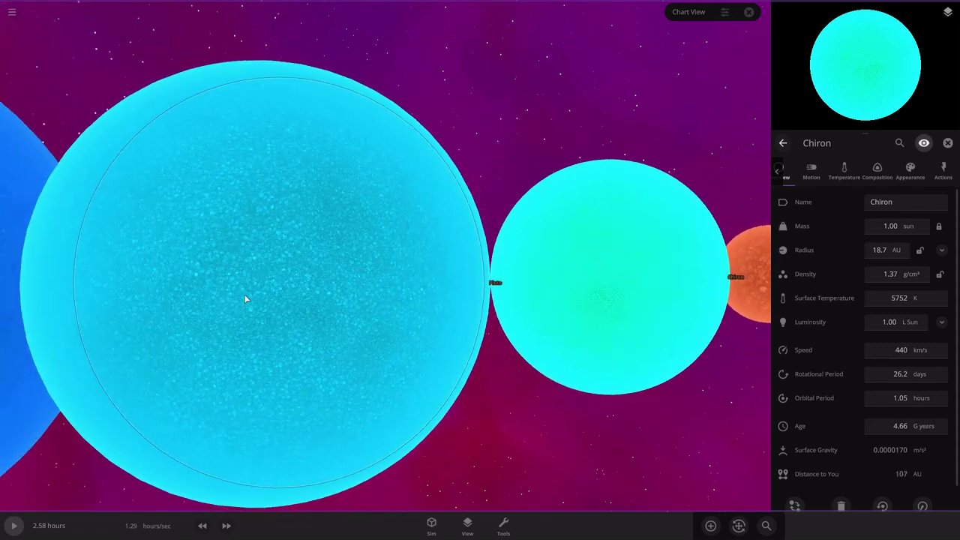
pyautogui.click(244, 300)
pyautogui.press('a')
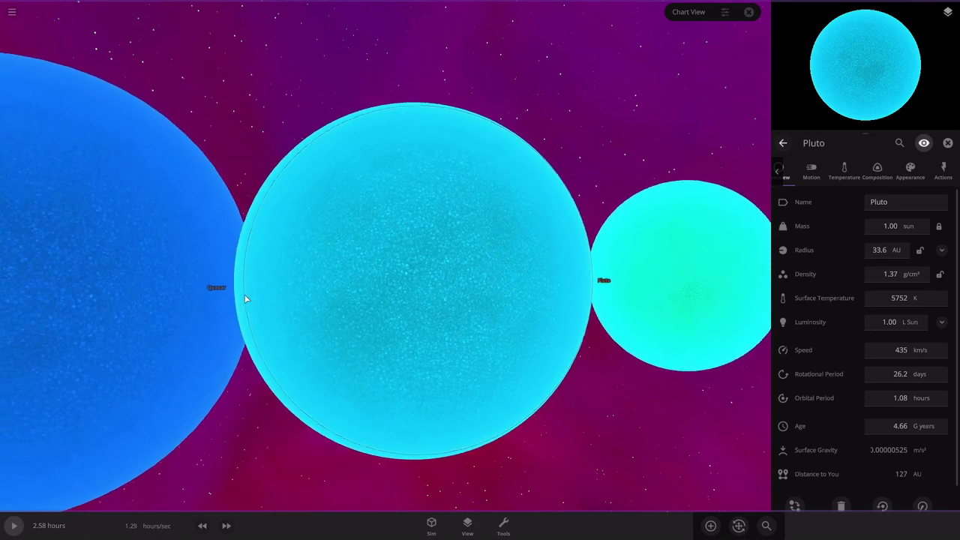
pyautogui.press('a')
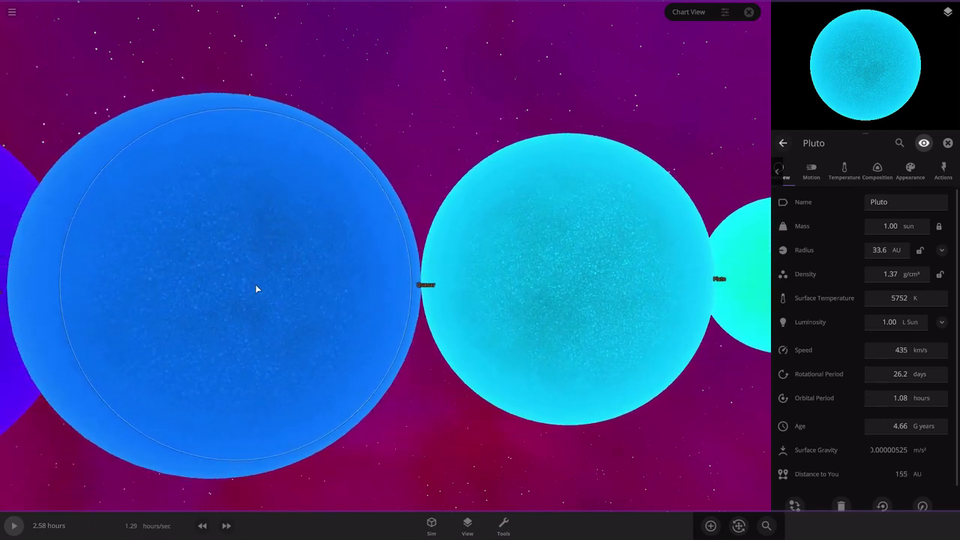
pyautogui.click(255, 289)
# Inspect the overview properties of the indigo Orcus and the purple Haumea, continuing along the row towards Makemake
pyautogui.press('a')
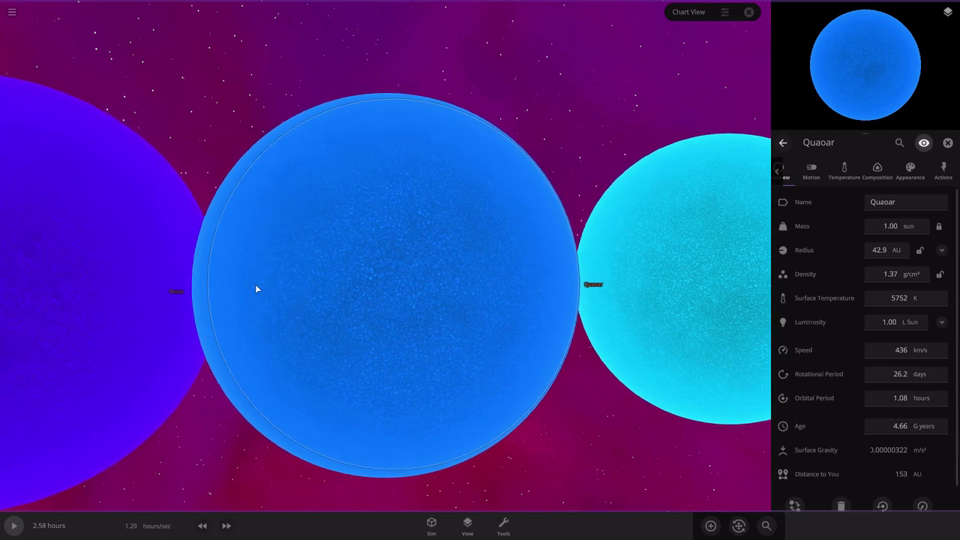
pyautogui.press('a')
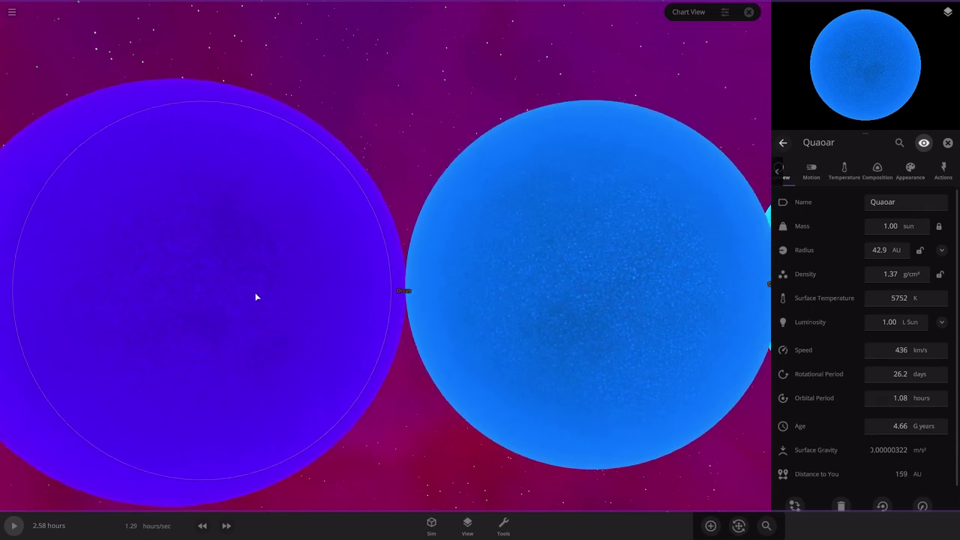
pyautogui.press('a')
pyautogui.click(255, 298)
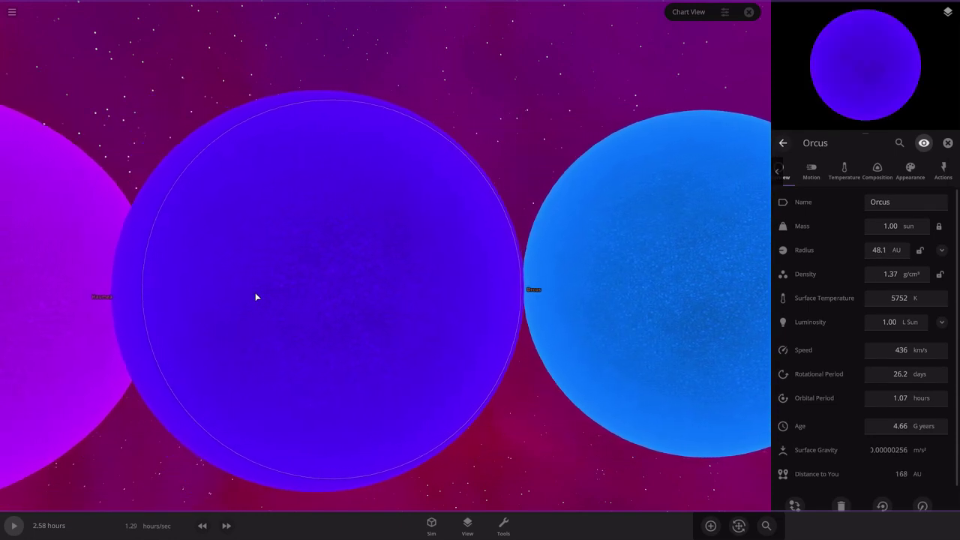
pyautogui.press('a')
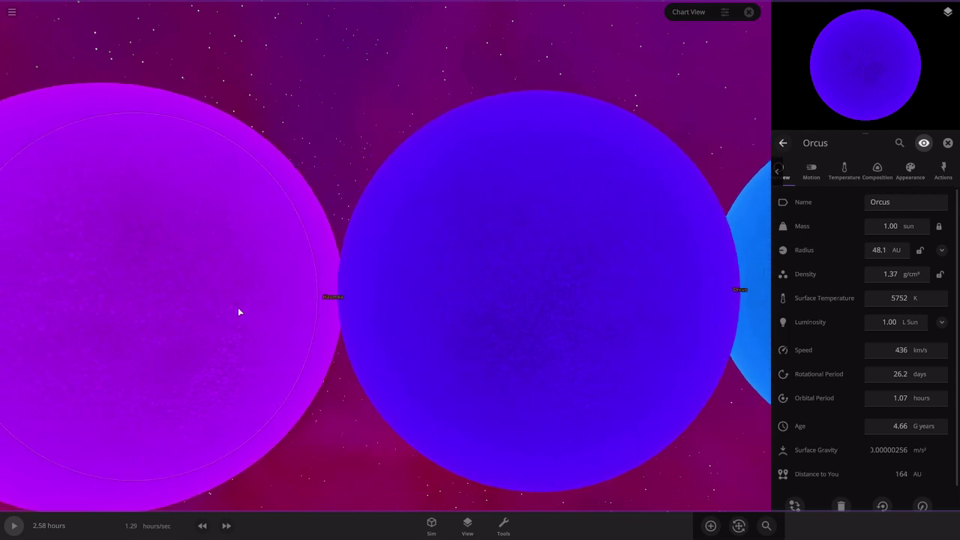
pyautogui.press('a')
pyautogui.click(239, 311)
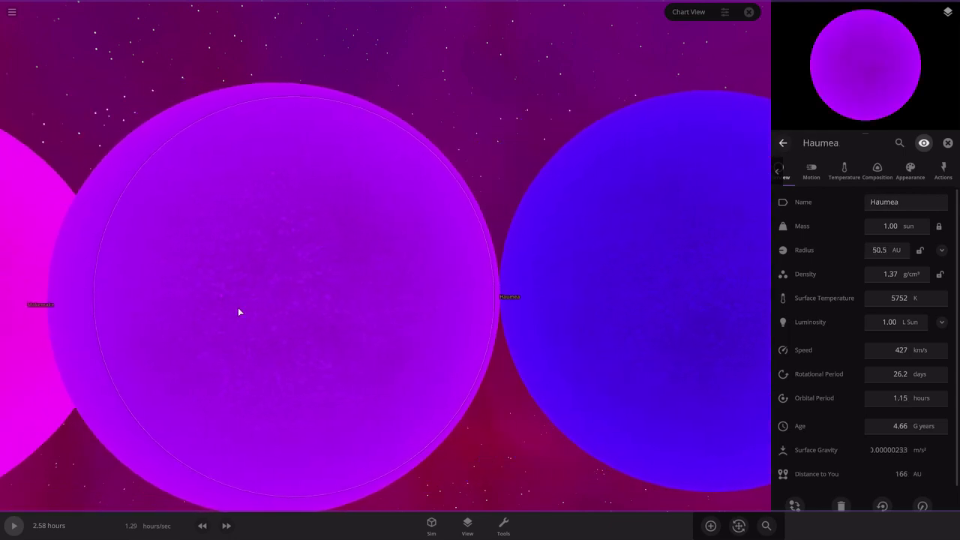
pyautogui.press('a')
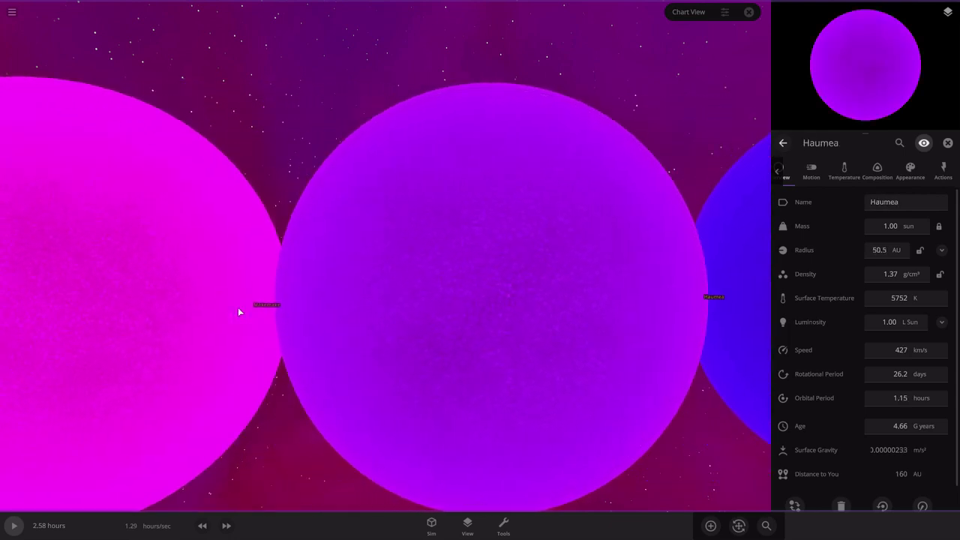
# View the overview properties of the magenta Makemake and its larger pink neighbour 2013 FY27 in the row
pyautogui.press('a')
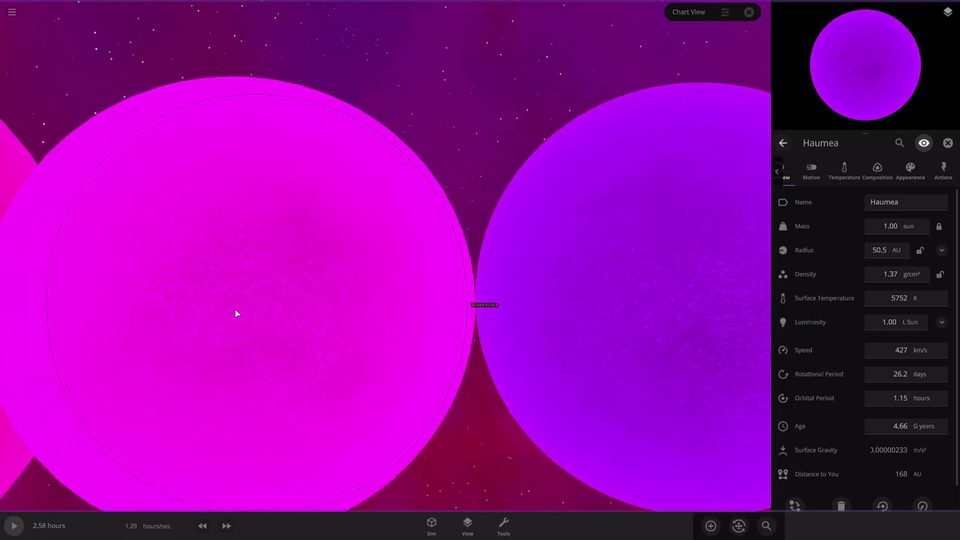
pyautogui.press('a')
pyautogui.click(235, 313)
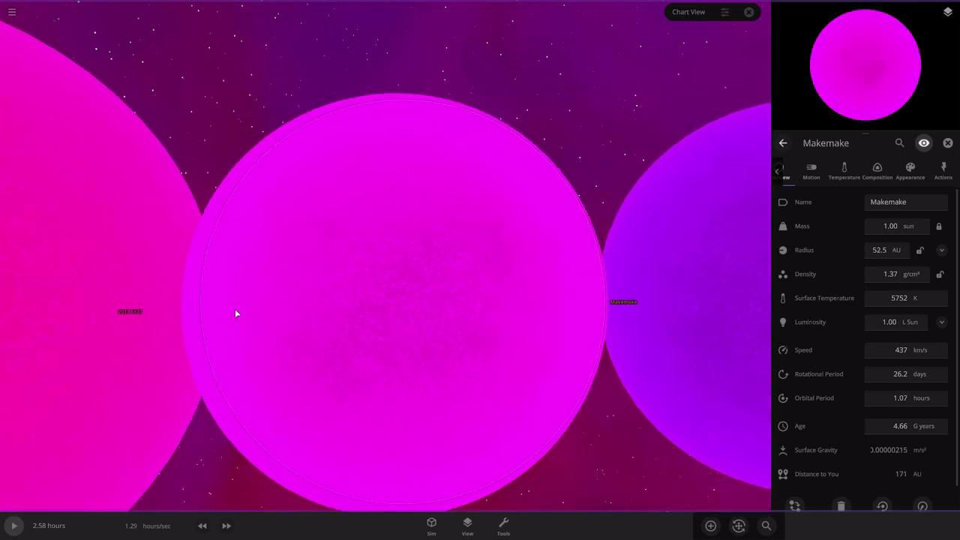
pyautogui.press('a')
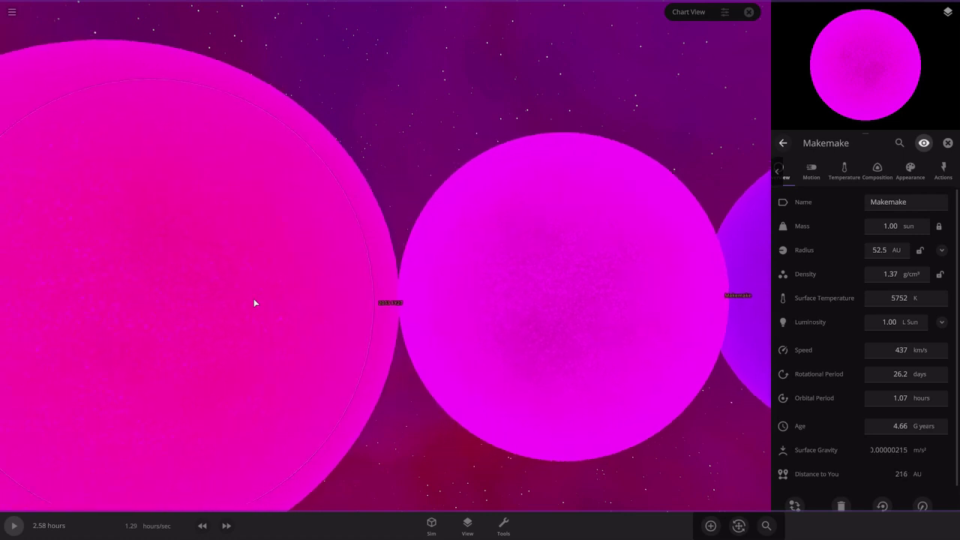
pyautogui.press('a')
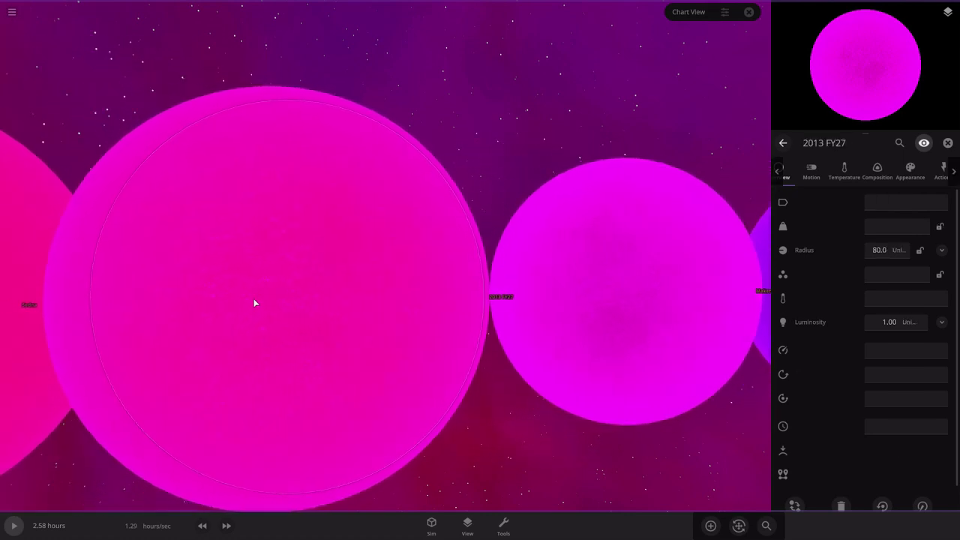
pyautogui.press('a')
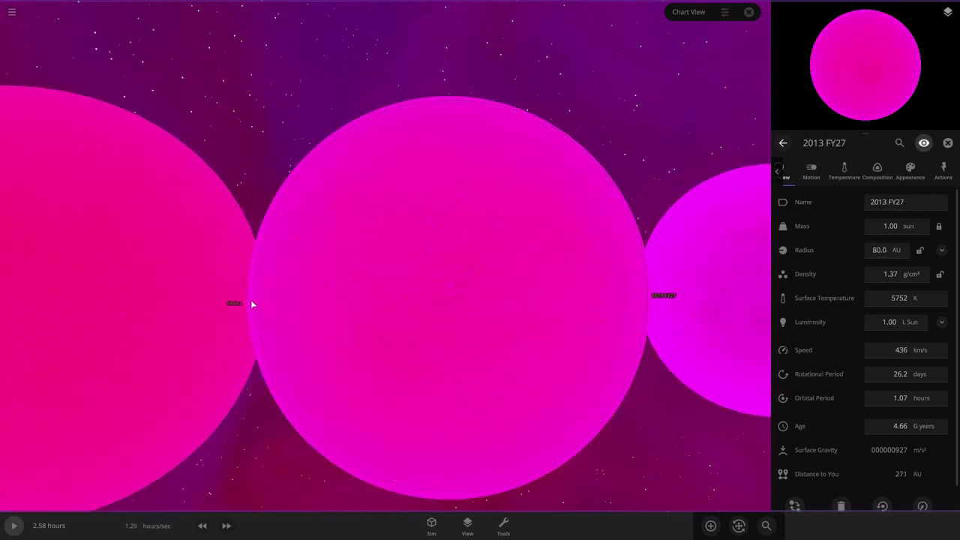
# Inspect the overview properties of the deep-pink Sedna and the orchid-pink 2007 OR10 further along the row
pyautogui.press('a')
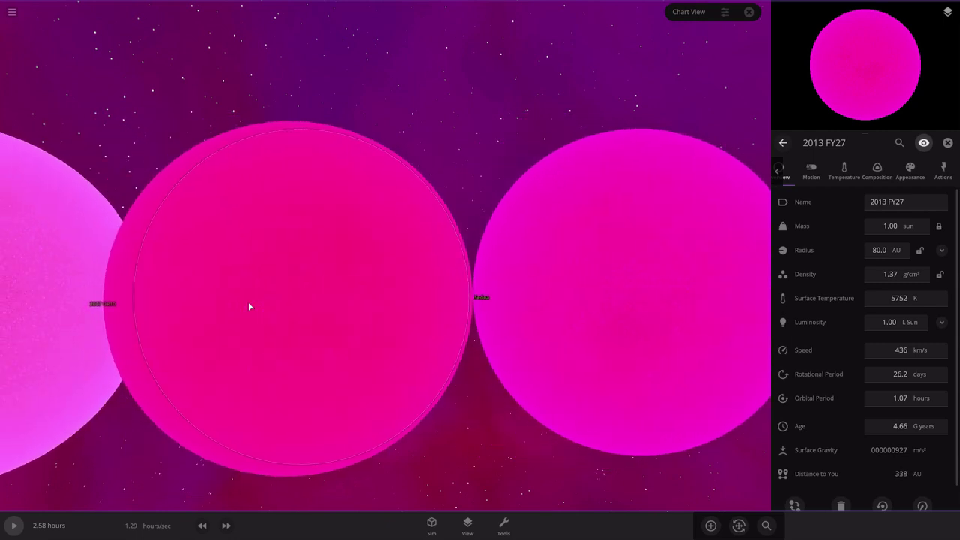
pyautogui.press('a')
pyautogui.click(248, 301)
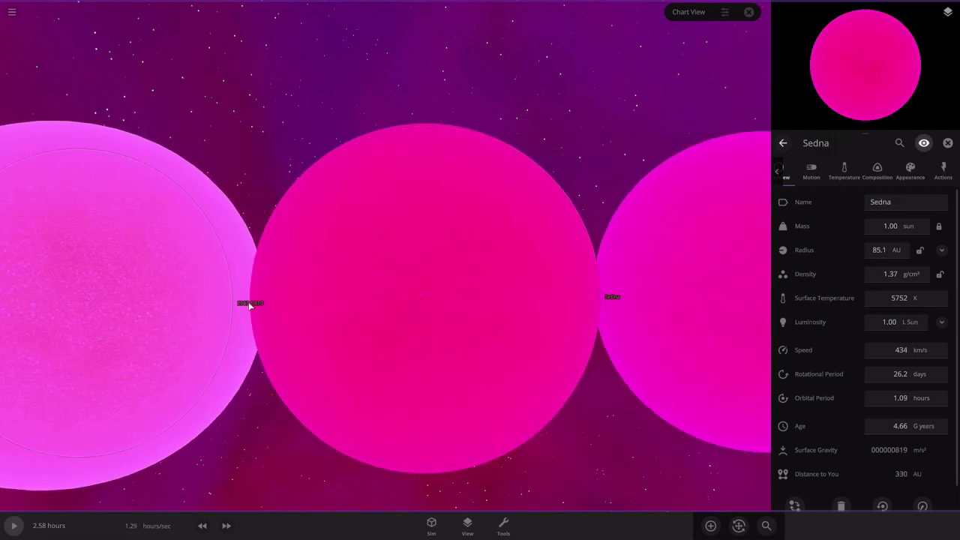
pyautogui.press('a')
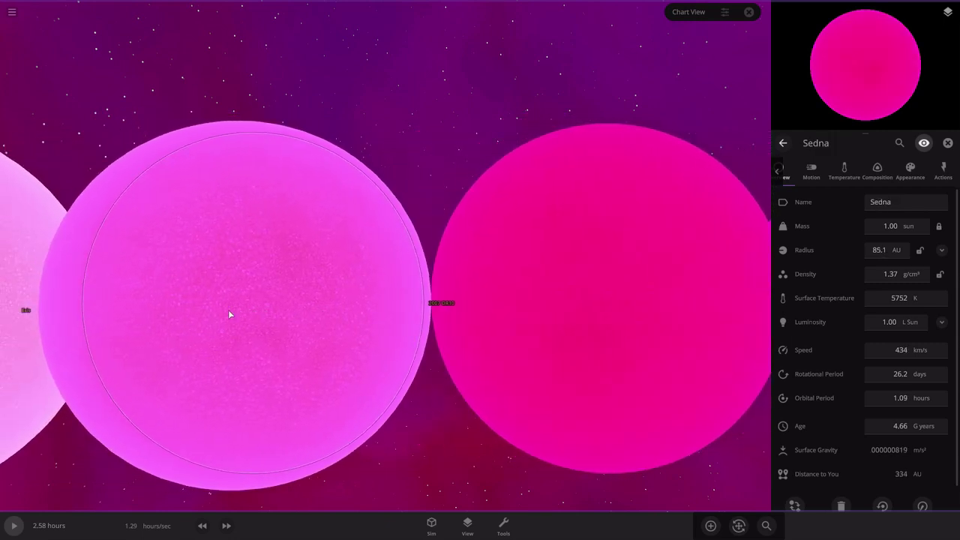
pyautogui.press('a')
pyautogui.click(230, 314)
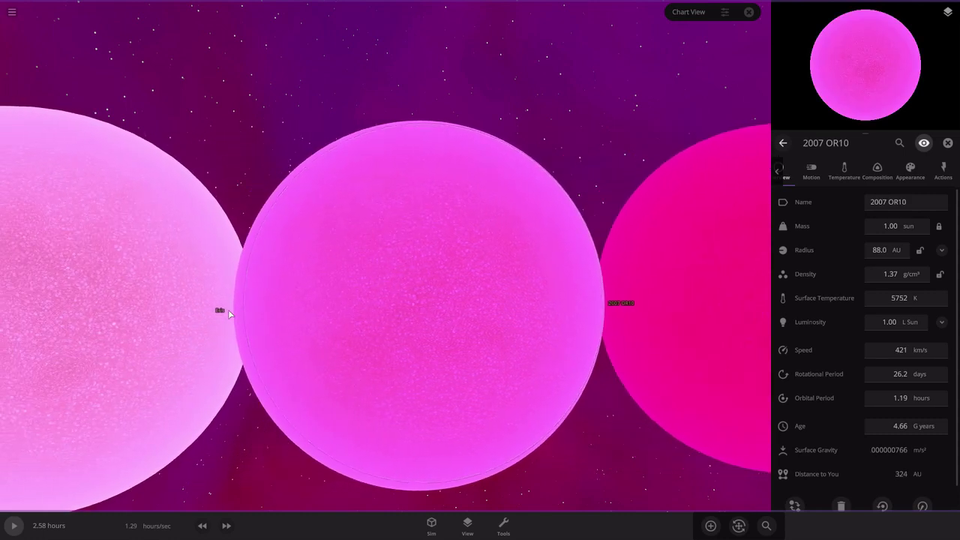
# Select the pale-pink Eris, dismiss its properties, and compare it with the smaller stars in the row
pyautogui.press('a')
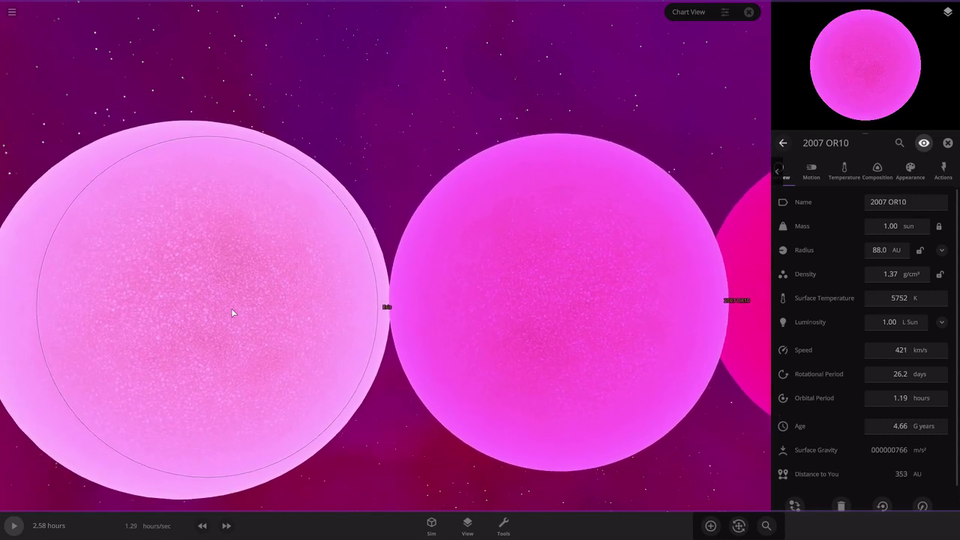
pyautogui.click(231, 313)
pyautogui.click(647, 110)
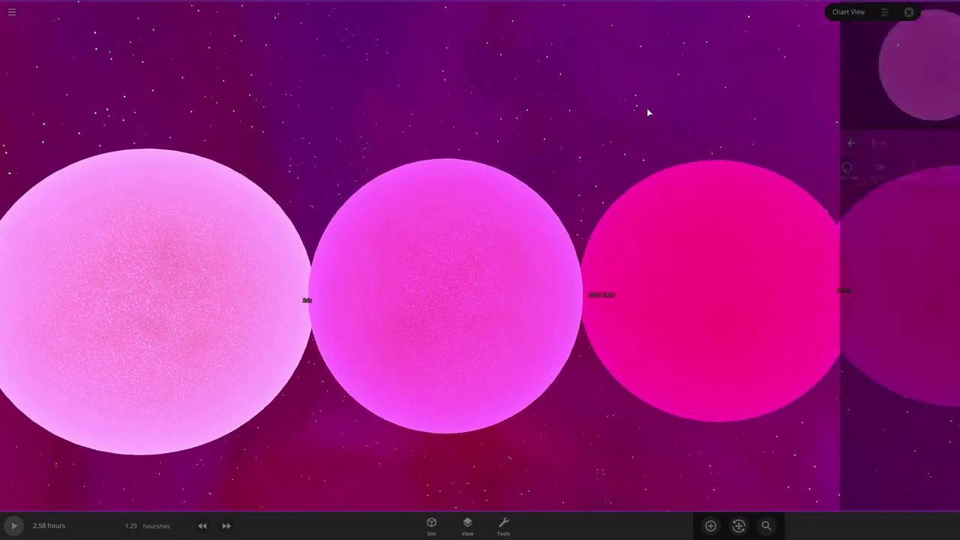
pyautogui.scroll(-5, 649, 113)
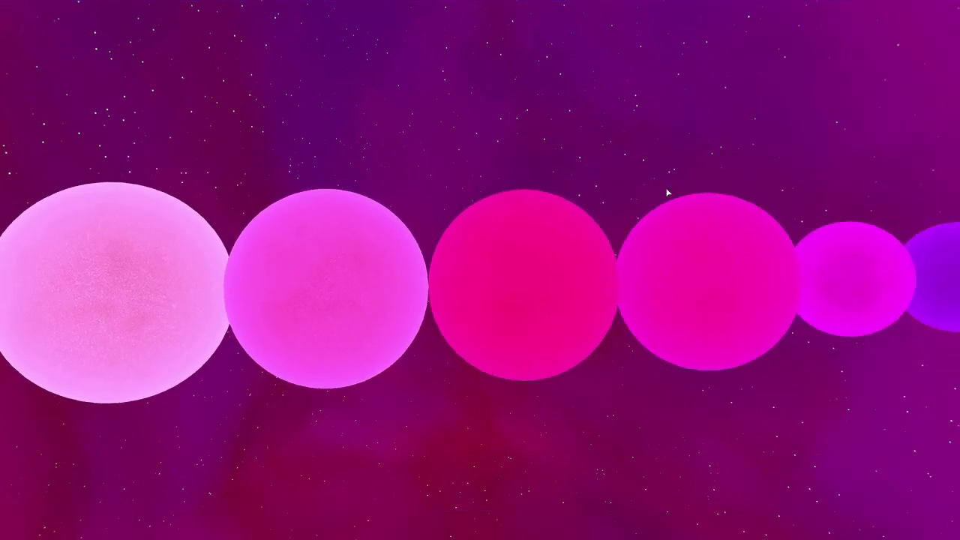
pyautogui.scroll(-5, 668, 192)
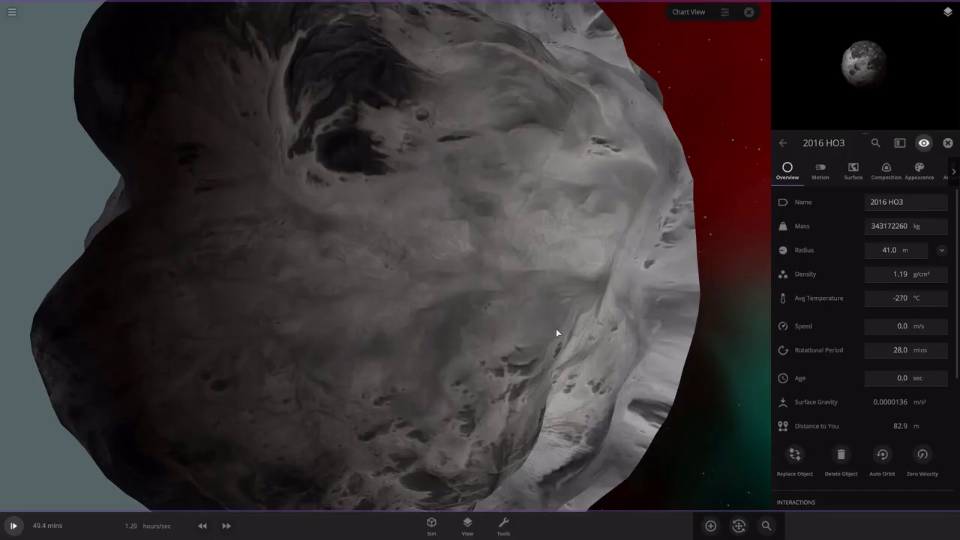
# Compare 2016 HO3 with the larger bodies in its row and view the overview properties of Ceres and Earth
pyautogui.scroll(-5, 556, 328)
pyautogui.scroll(-4, 528, 326)
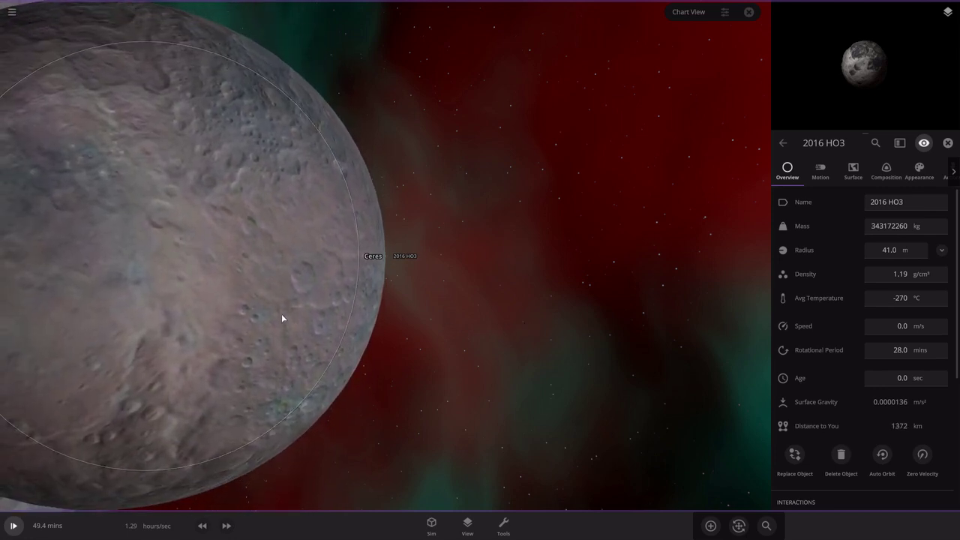
pyautogui.click(282, 319)
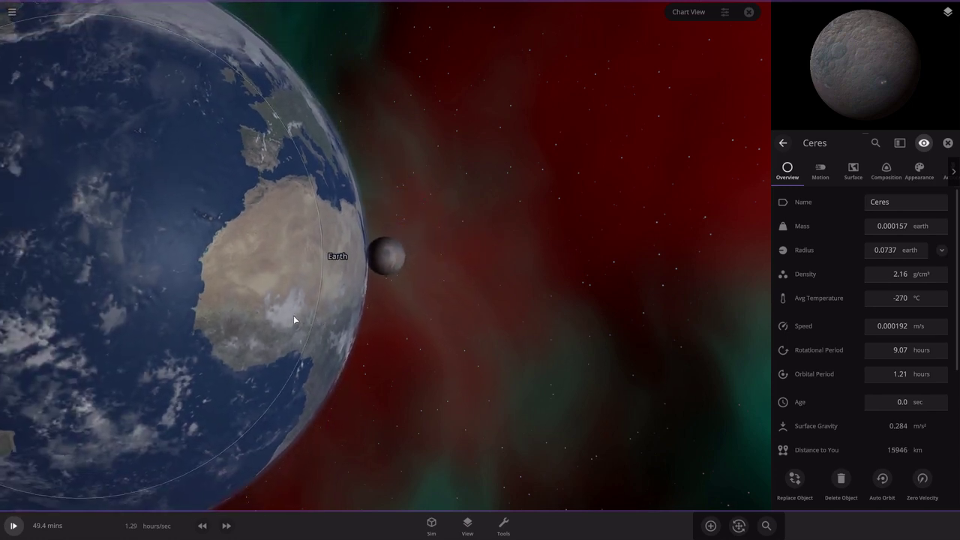
pyautogui.doubleClick(293, 320)
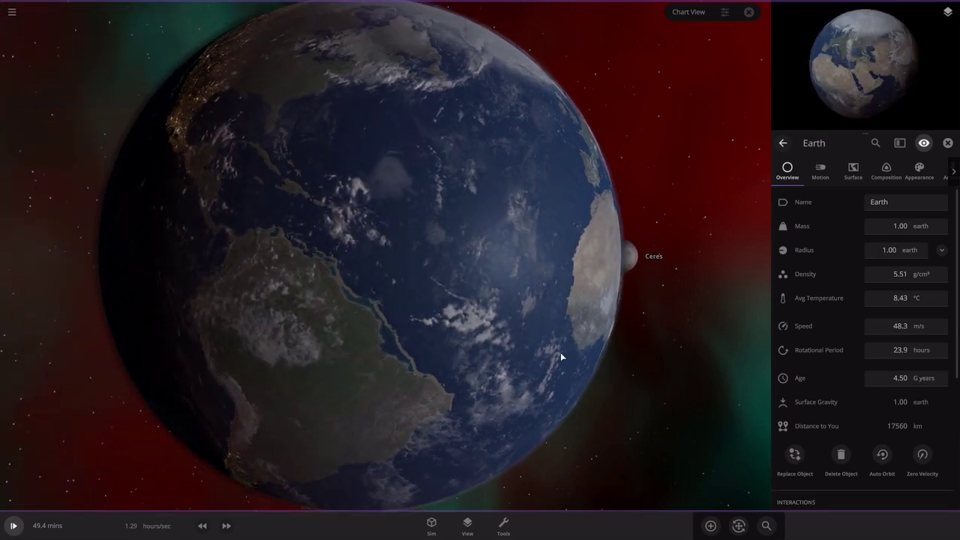